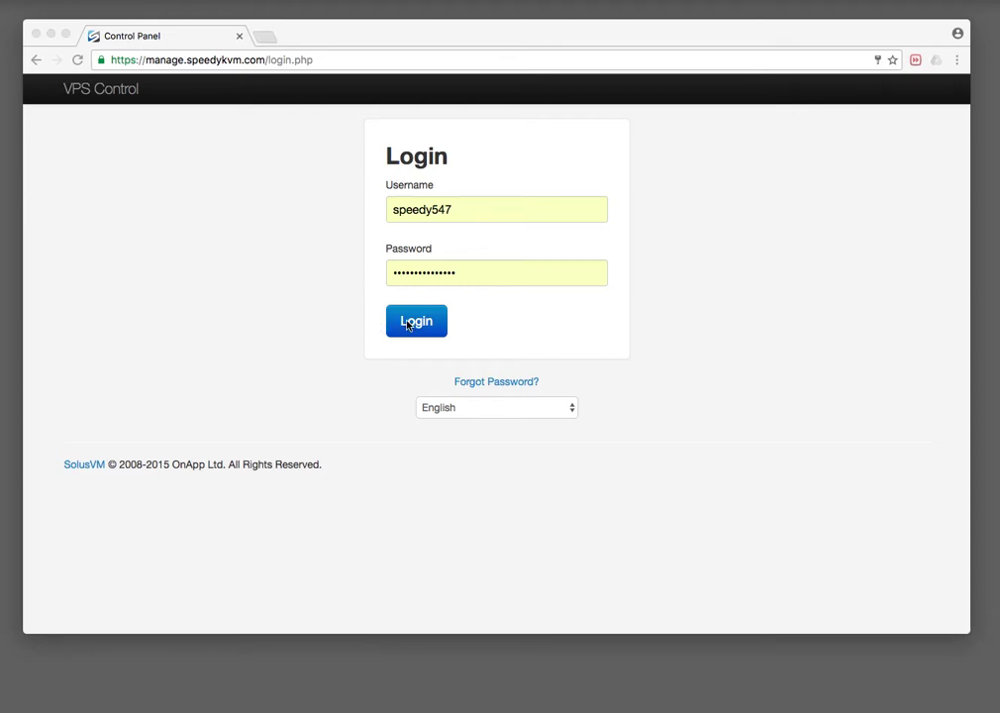
Log in to SolusVM with the pre-filled username and password to list the six virtual servers.
left_click(407, 324)
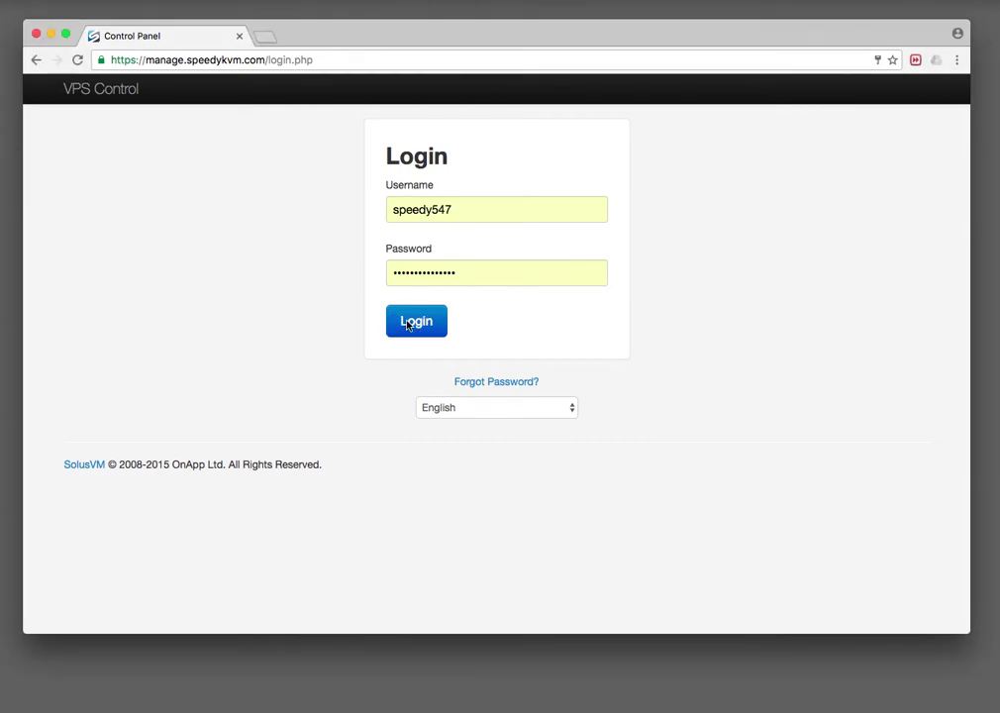
left_click(407, 324)
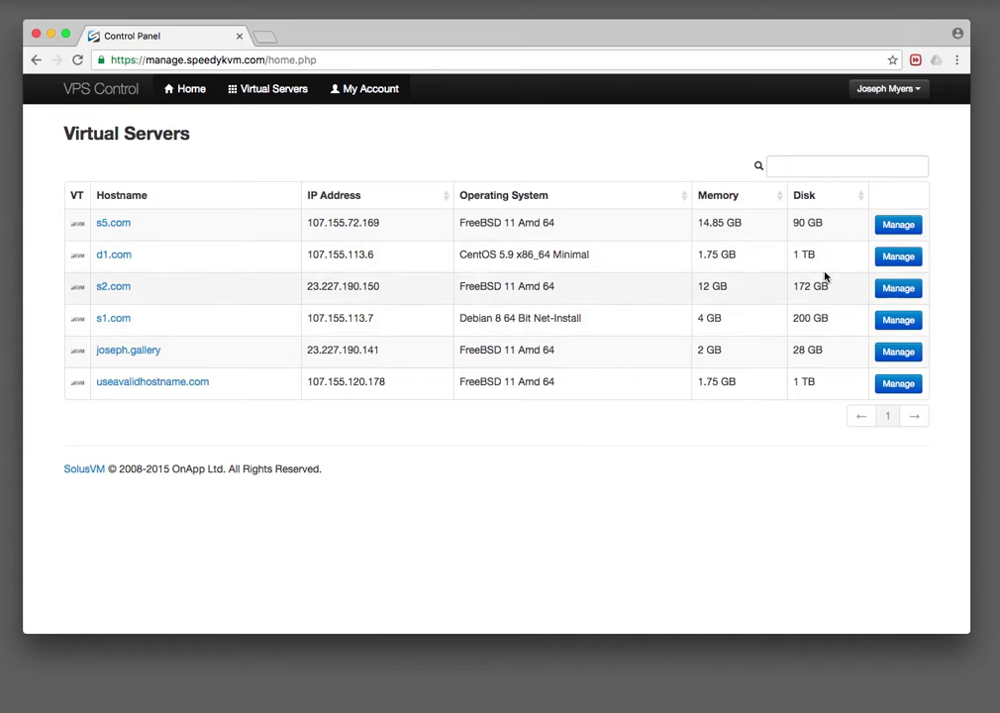
Open the d1.com server's control page and enlarge the browser window to see more.
left_click(890, 257)
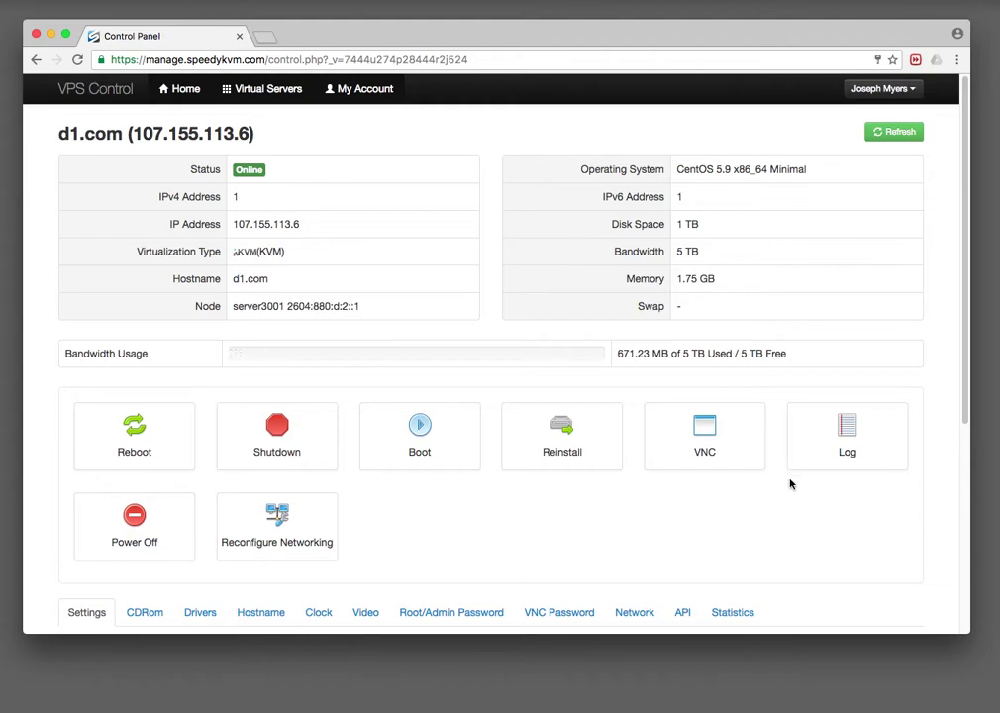
left_click_drag(969, 631, 975, 696)
left_click_drag(701, 29, 693, 9)
scroll(529, 399, "down", 2)
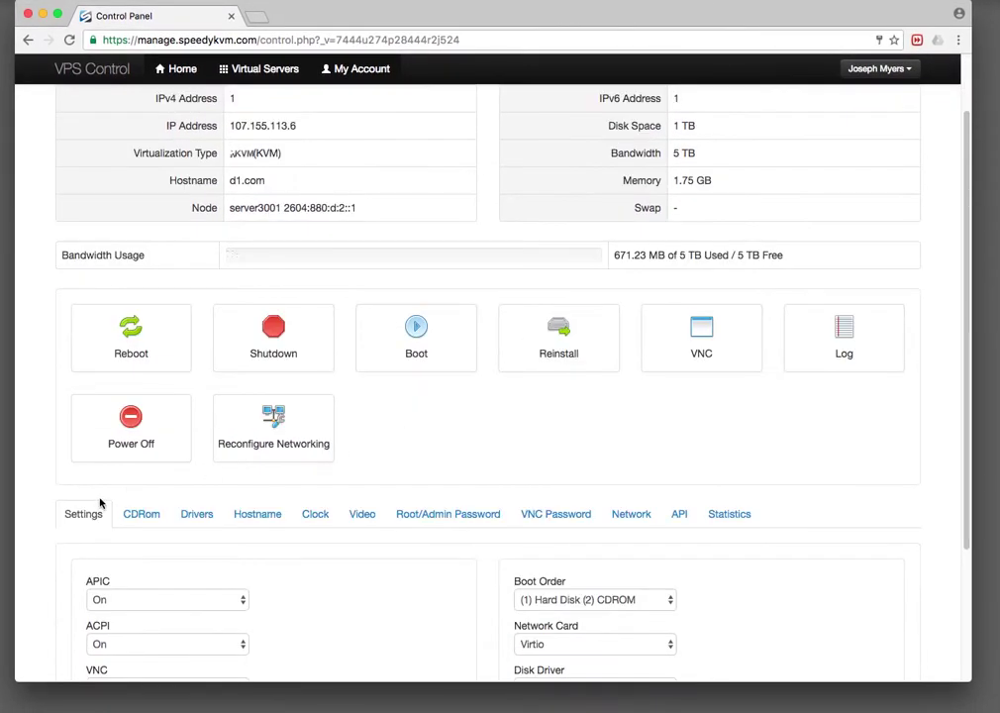
scroll(83, 567, "down", 1)
scroll(82, 566, "down", 3)
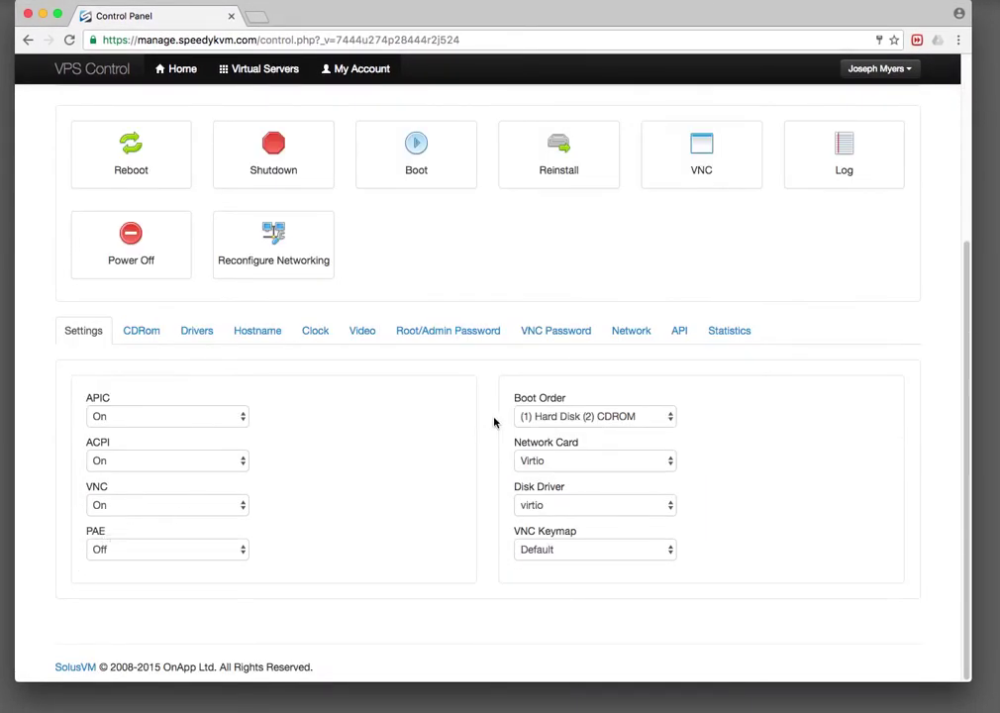
Set the Boot Order to (1) CDROM (2) Hard Disk.
left_click(566, 418)
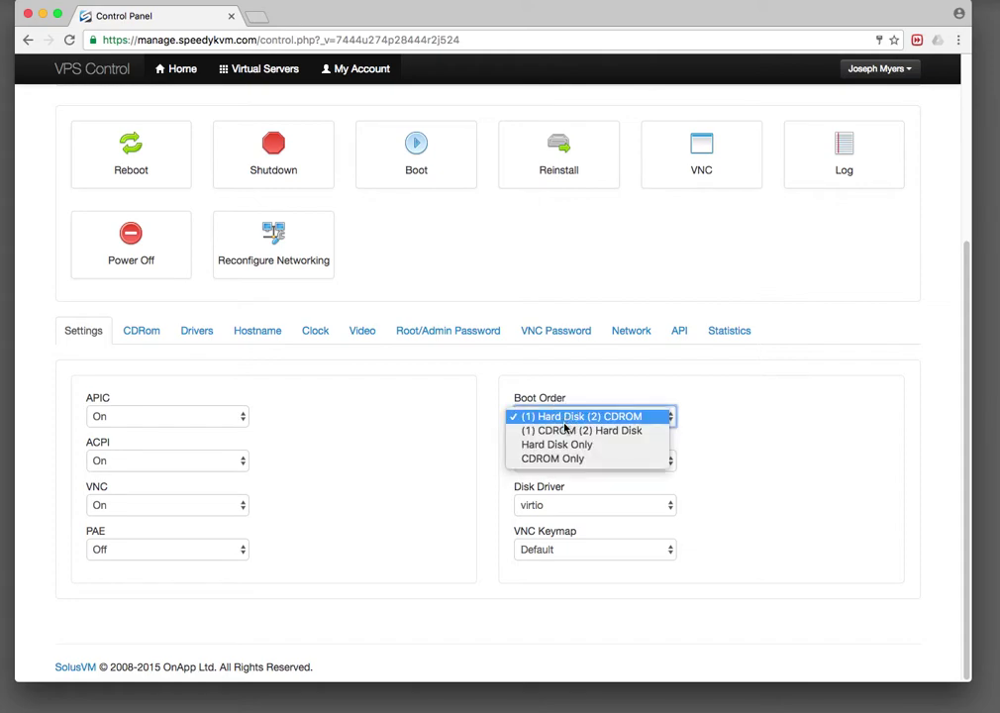
left_click(566, 429)
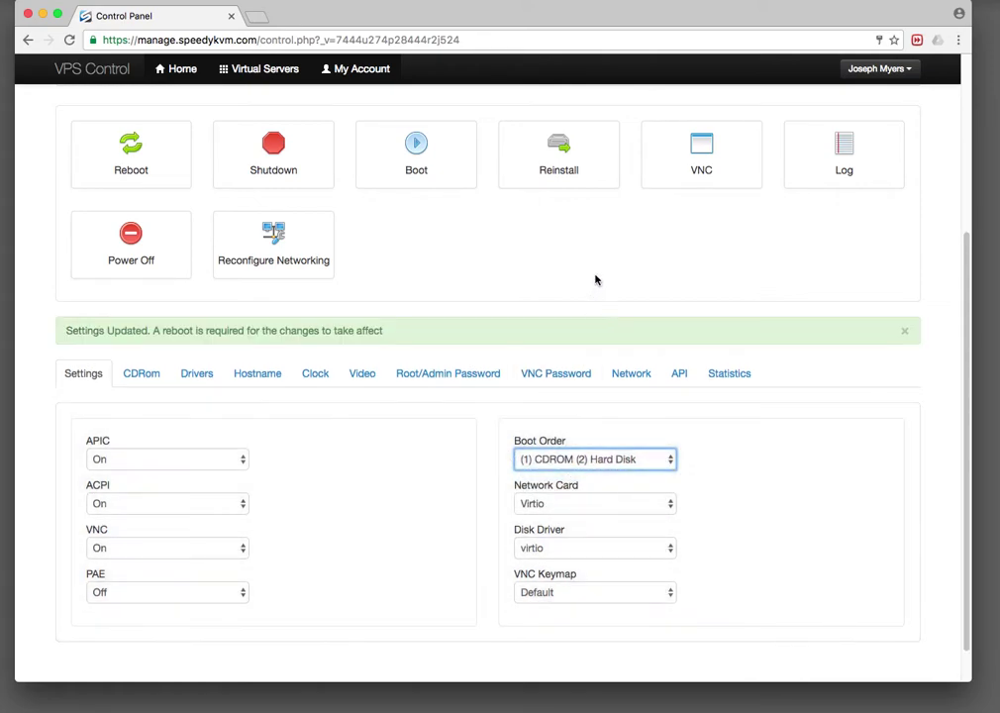
left_click(584, 268)
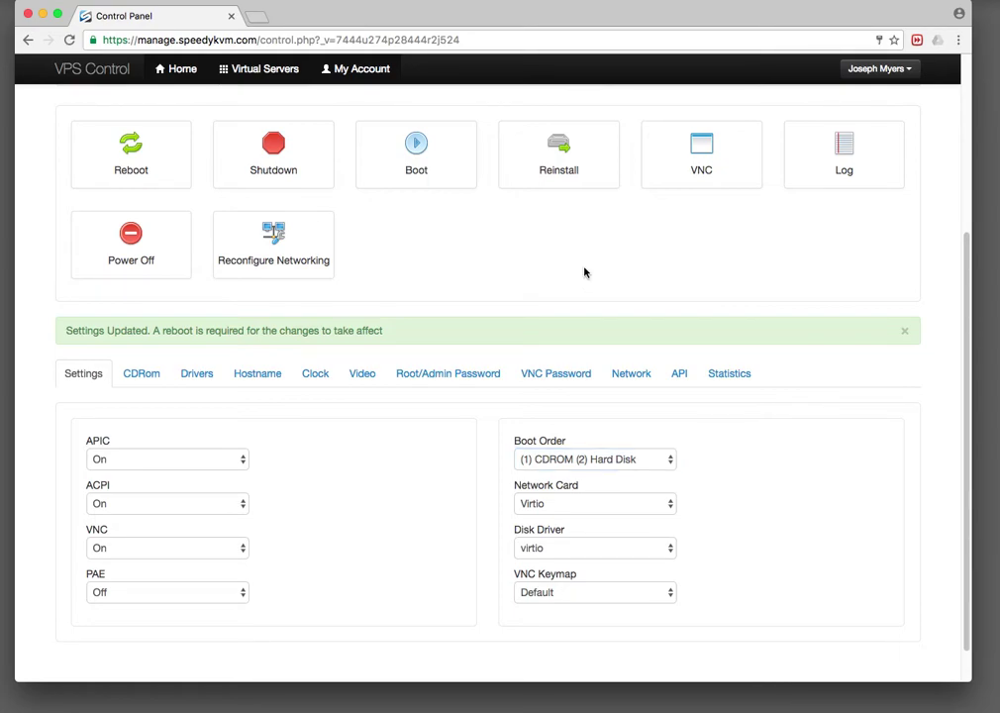
scroll(584, 272, "up", 4)
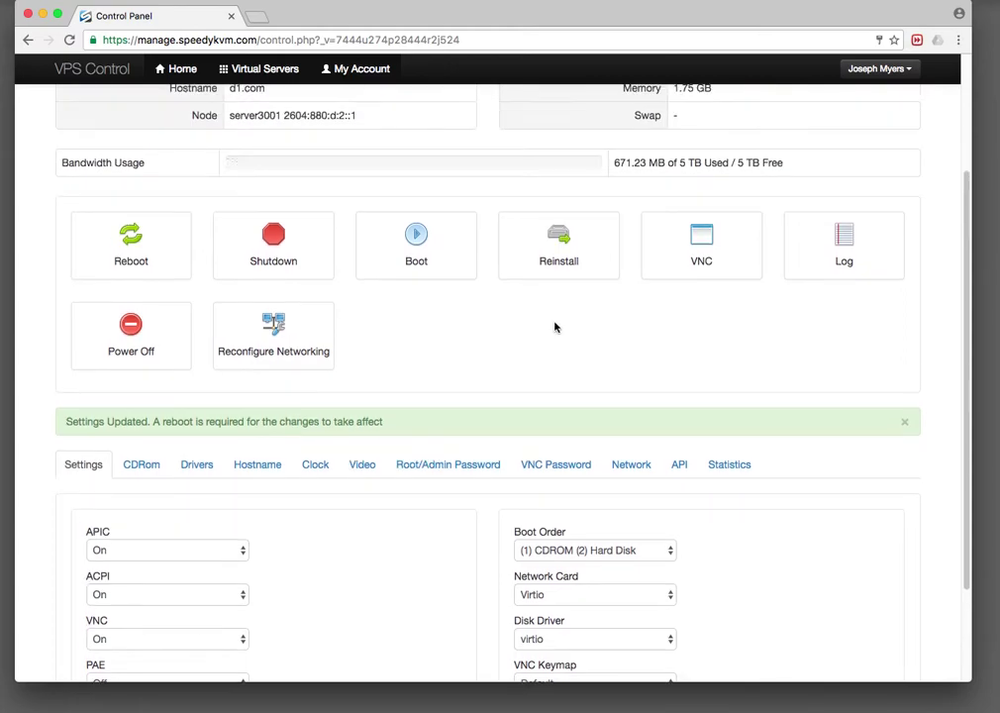
scroll(555, 327, "up", 5)
scroll(445, 436, "down", 4)
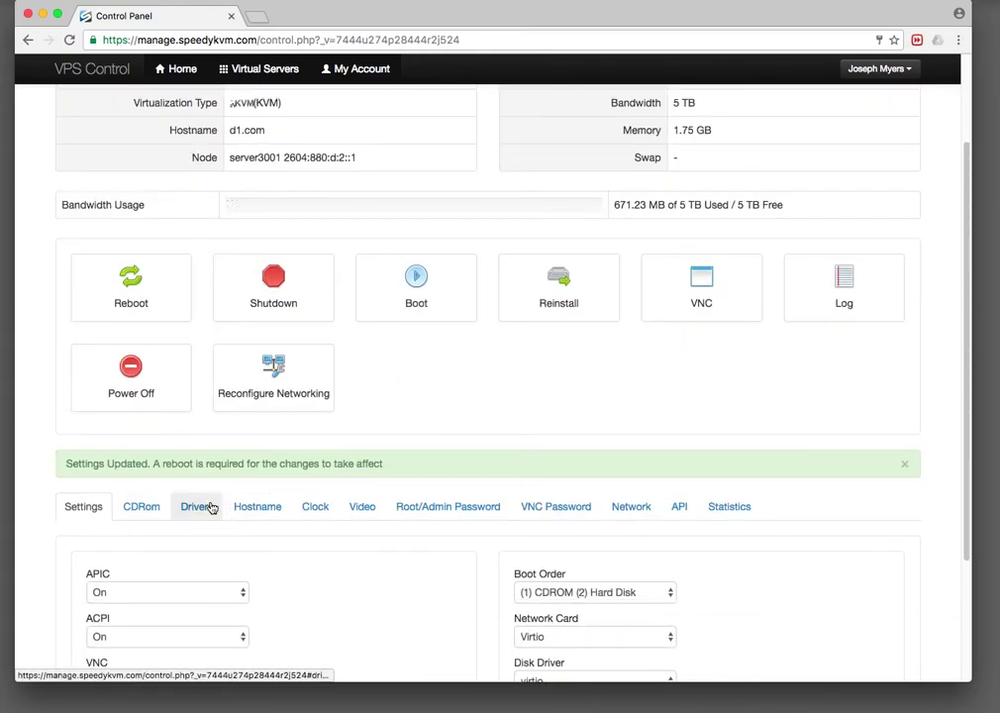
Mount the FreeBSD 11 Amd 64 ISO on the CDRom tab, then return to Settings.
left_click(147, 508)
scroll(223, 520, "down", 2)
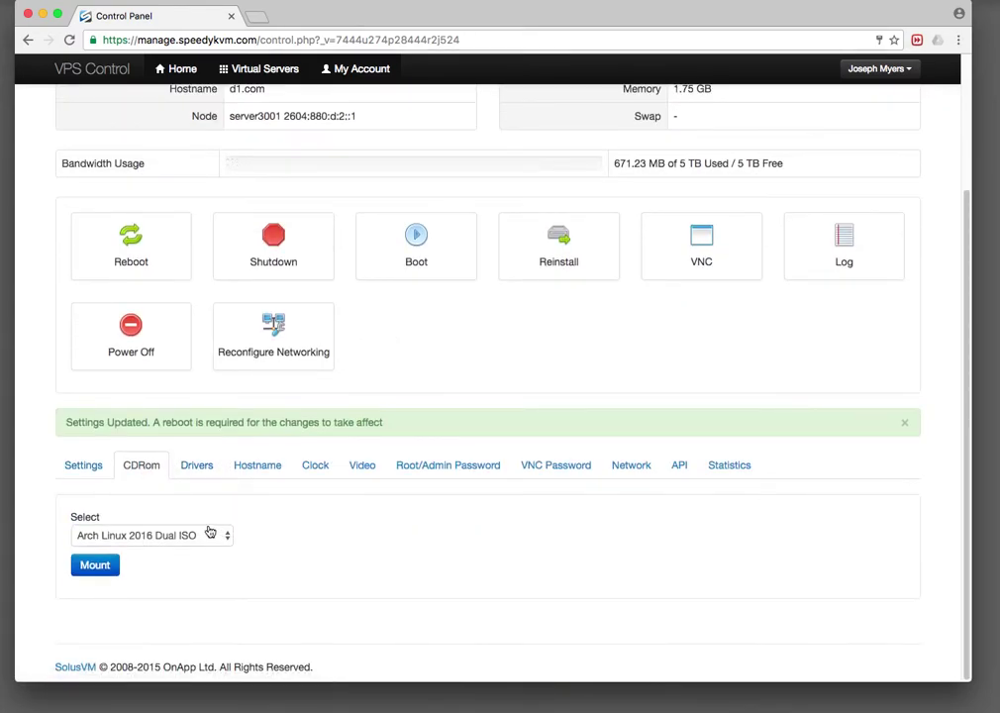
left_click(210, 533)
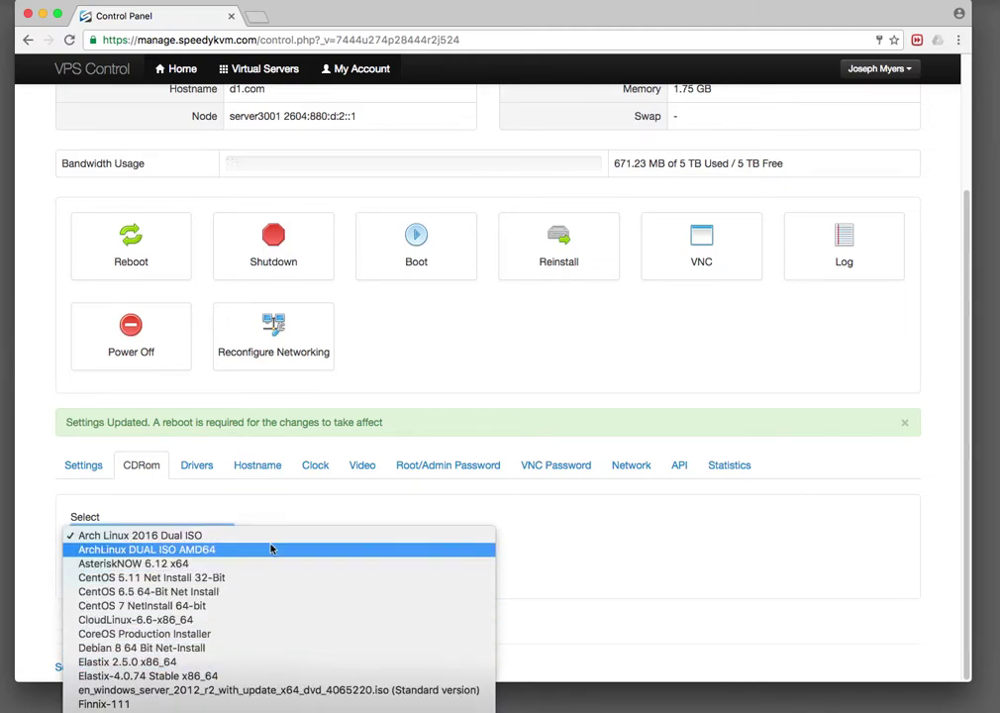
left_click(539, 547)
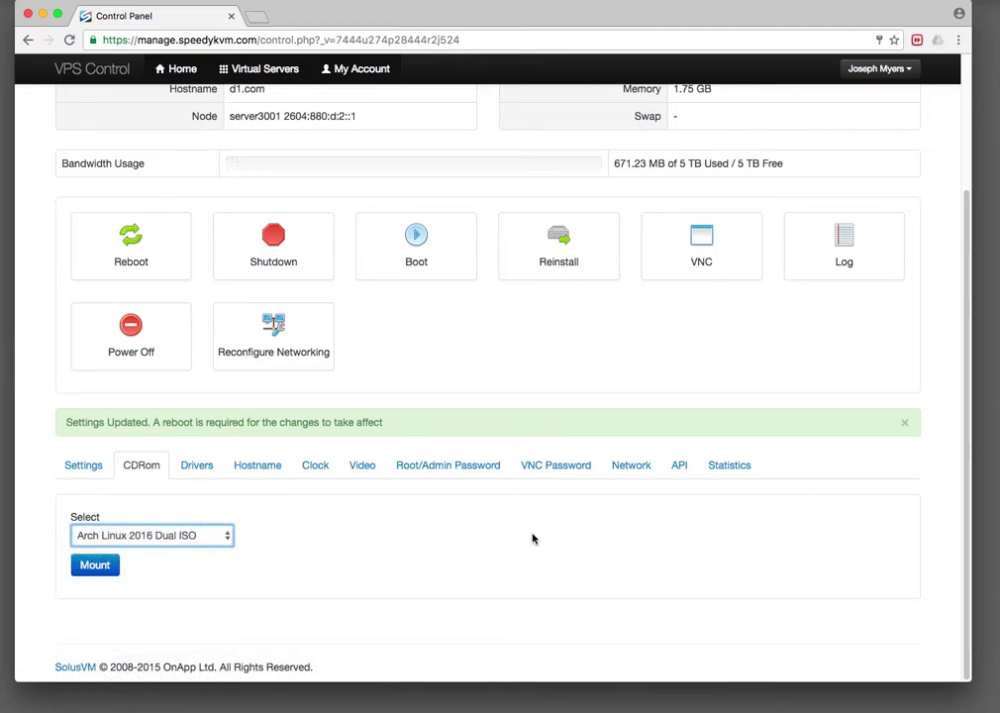
left_click(116, 535)
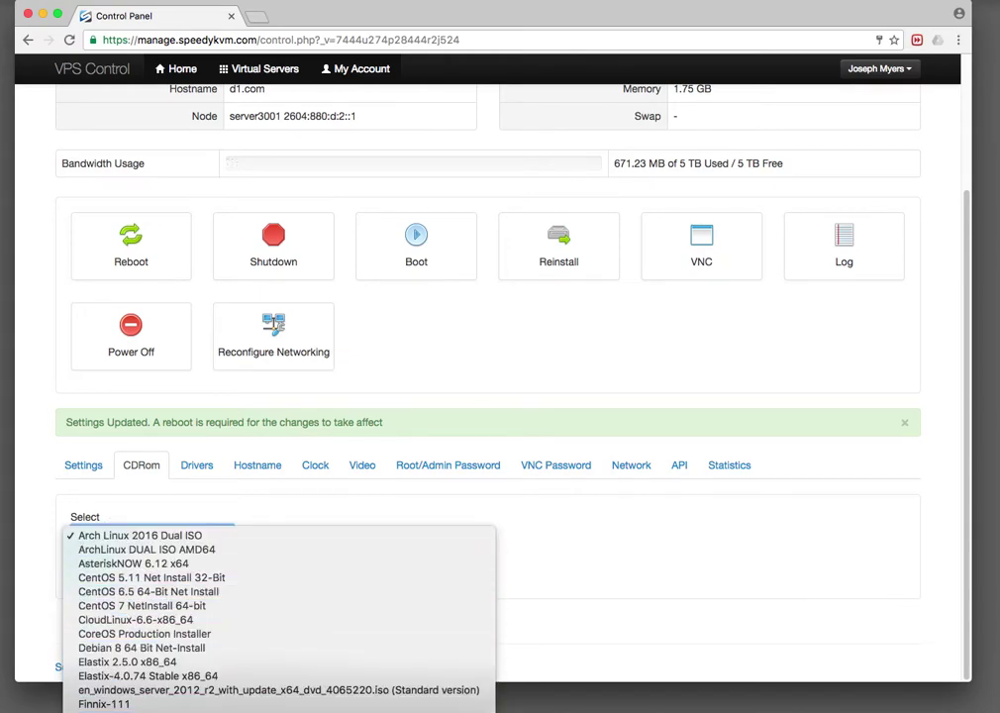
left_click(129, 710)
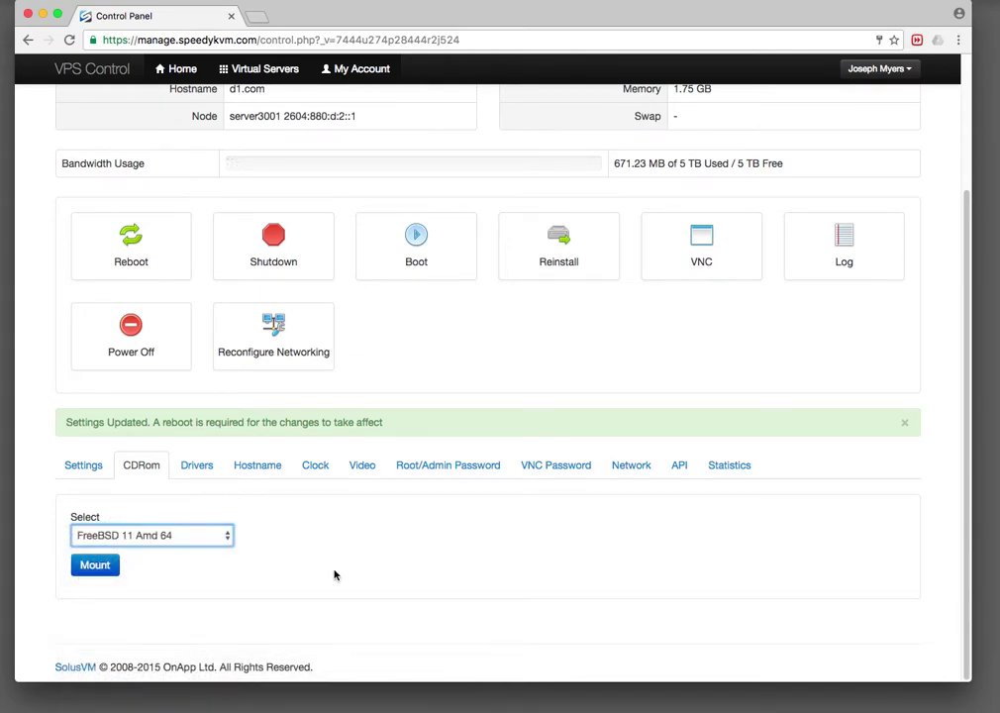
left_click(91, 563)
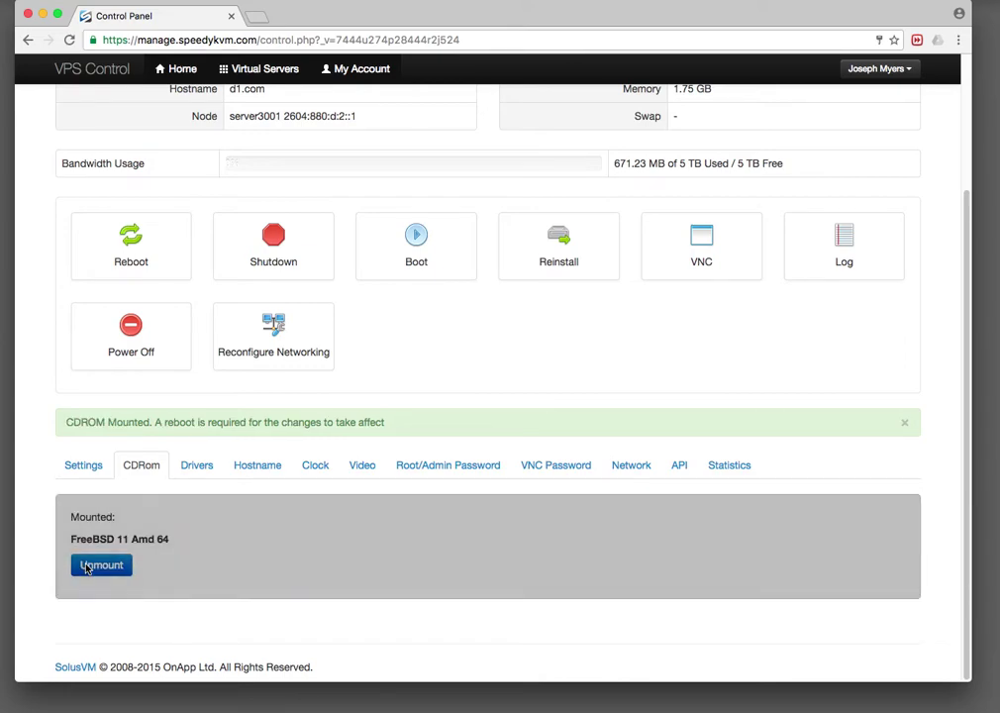
left_click(89, 470)
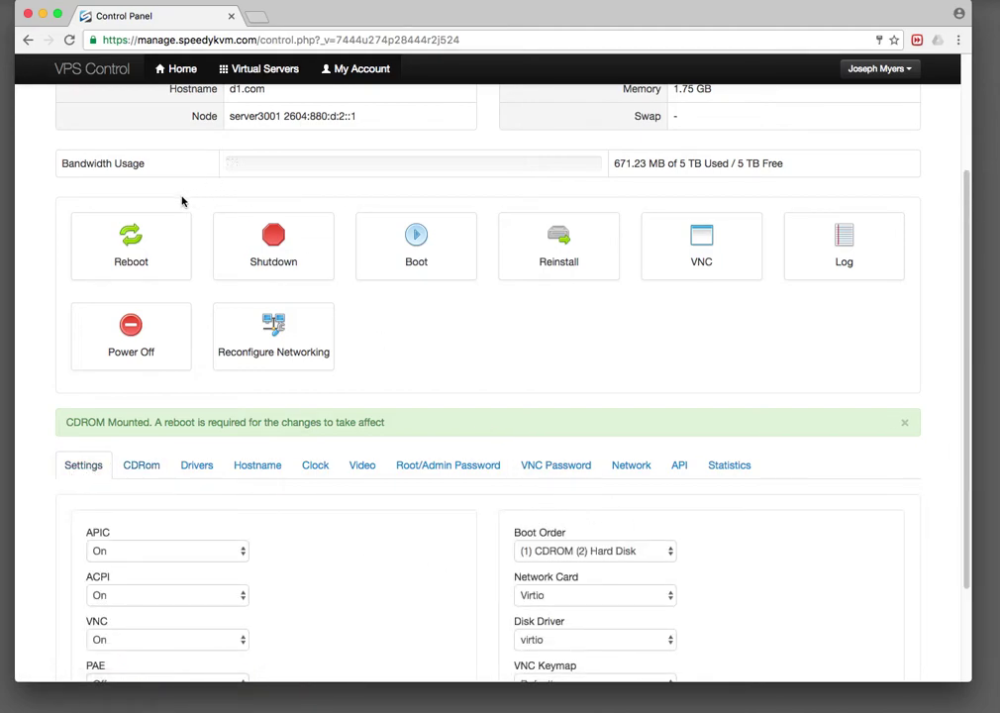
Reboot d1.com, confirm with Yes, and bring the QEMU VNC console into view.
left_click(135, 249)
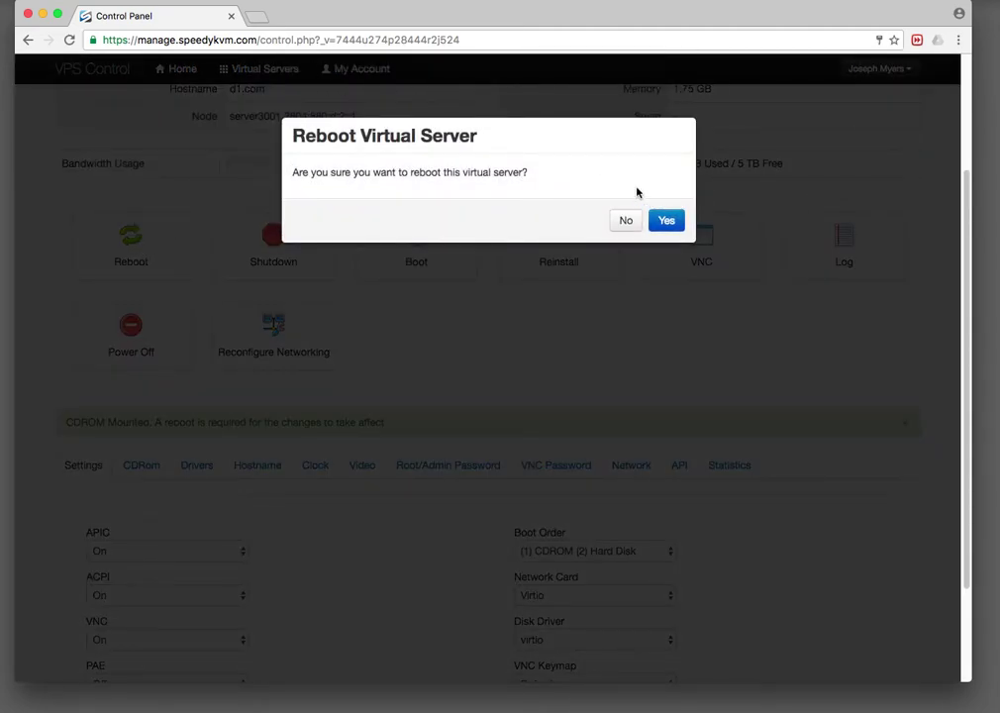
left_click(670, 218)
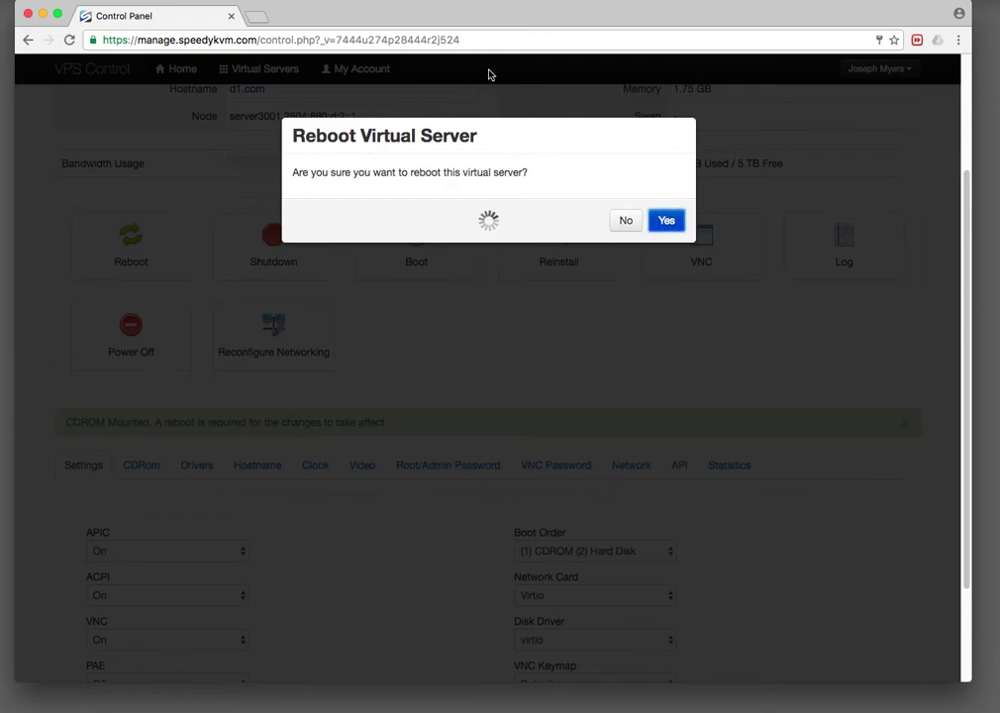
left_click_drag(445, 15, 999, 49)
left_click(641, 134)
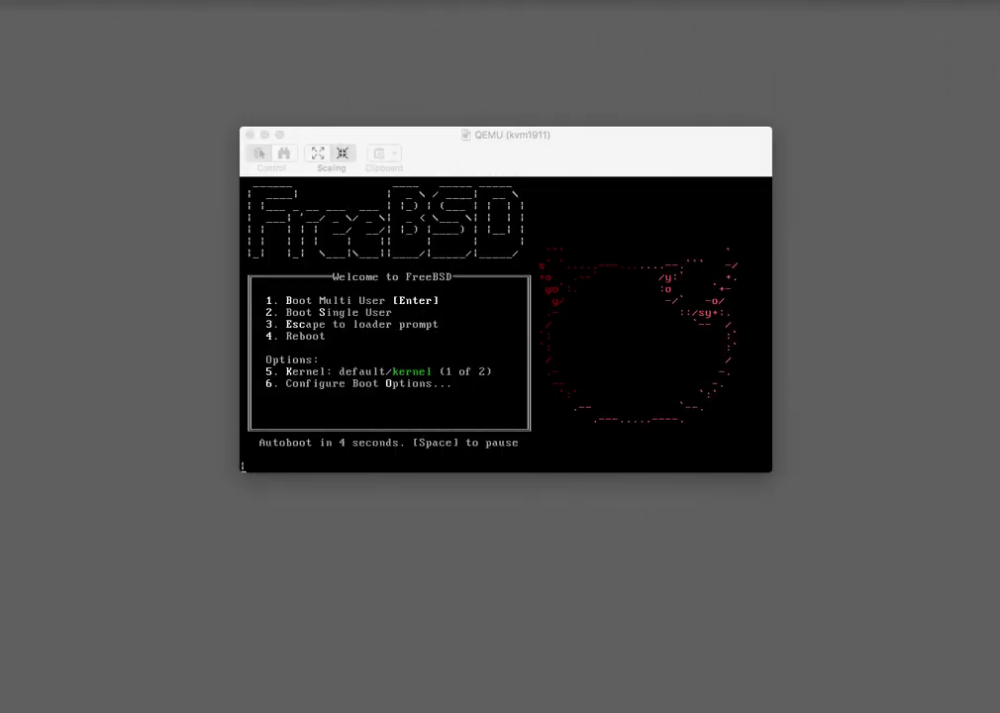
Start the FreeBSD installer with Install and continue with the default keymap.
left_click(712, 149)
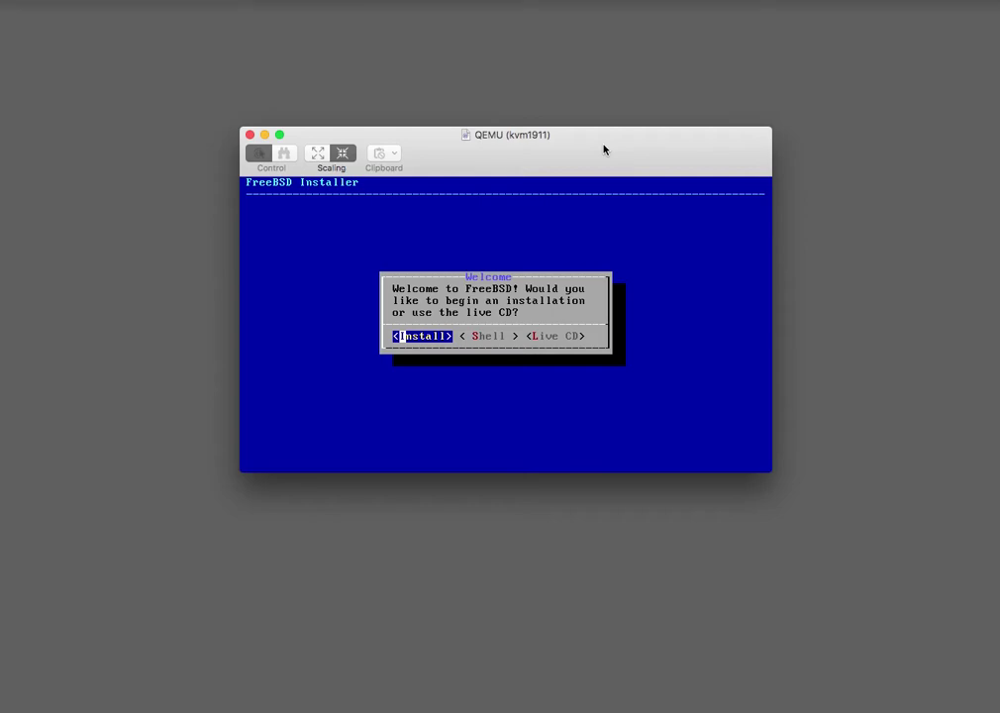
key("Return")
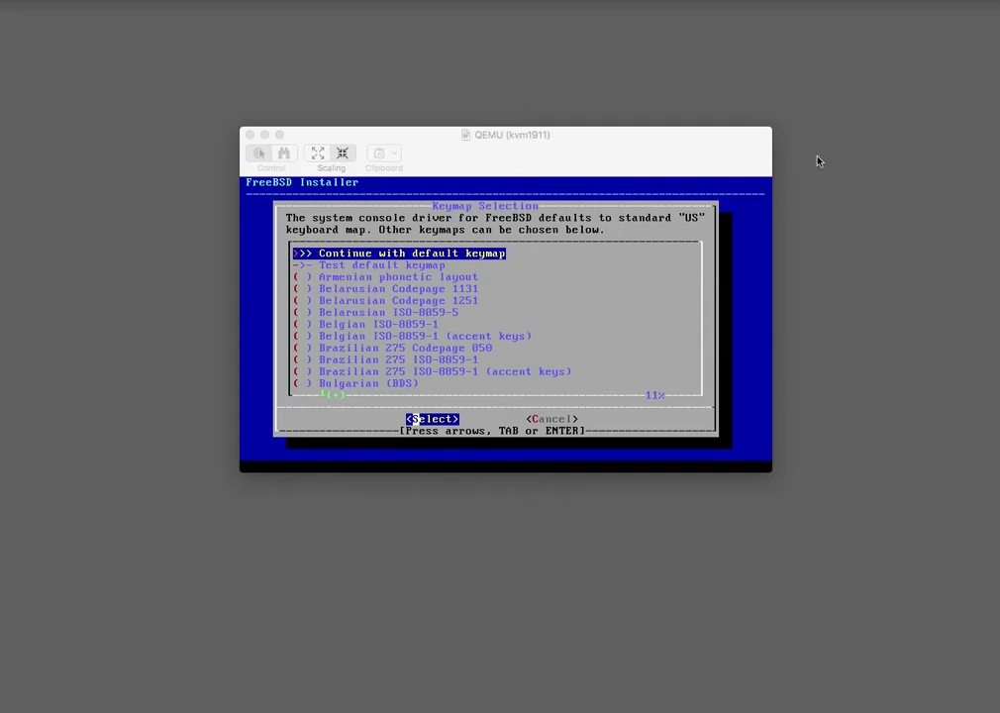
left_click(702, 144)
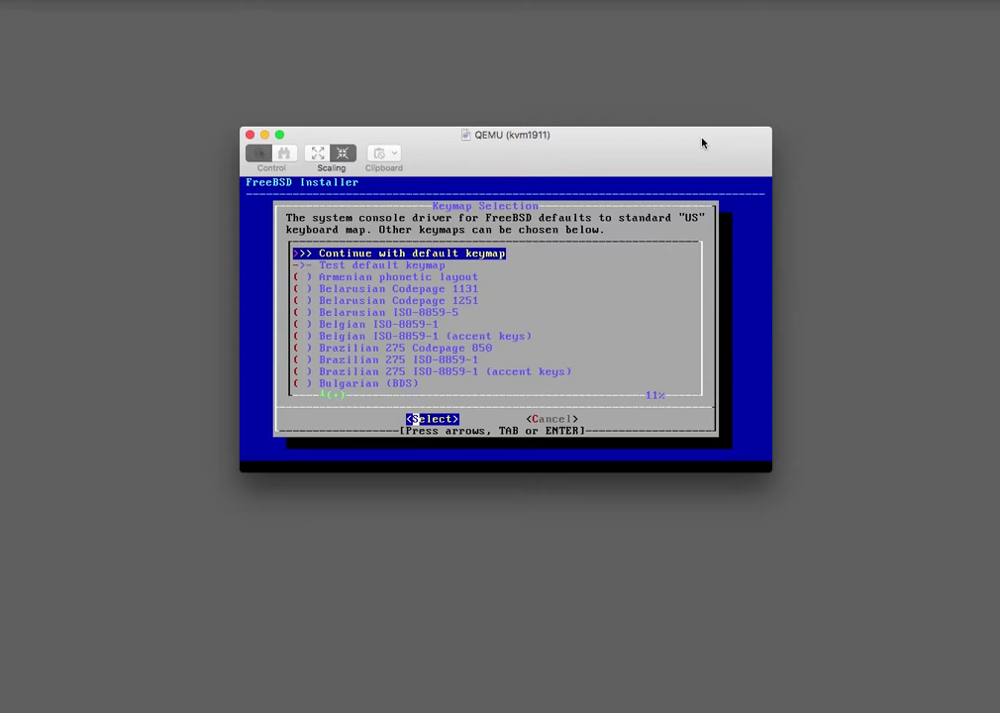
key("Return")
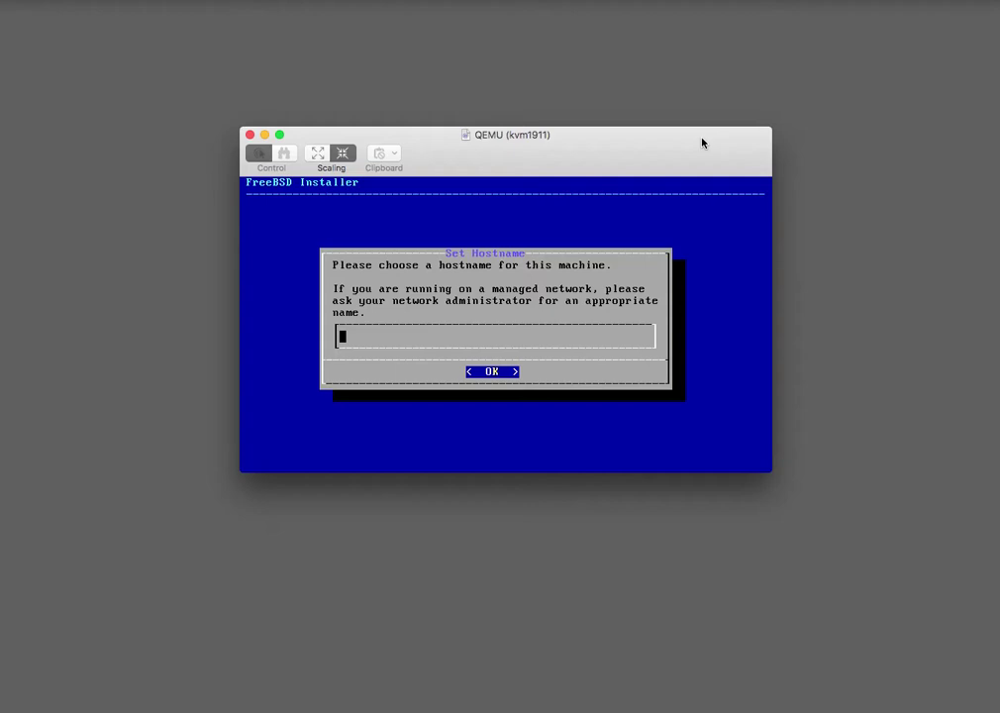
Set hostname d1.com, then deselect lib32 and ports so only doc remains selected.
type("d1.com")
key("Return")
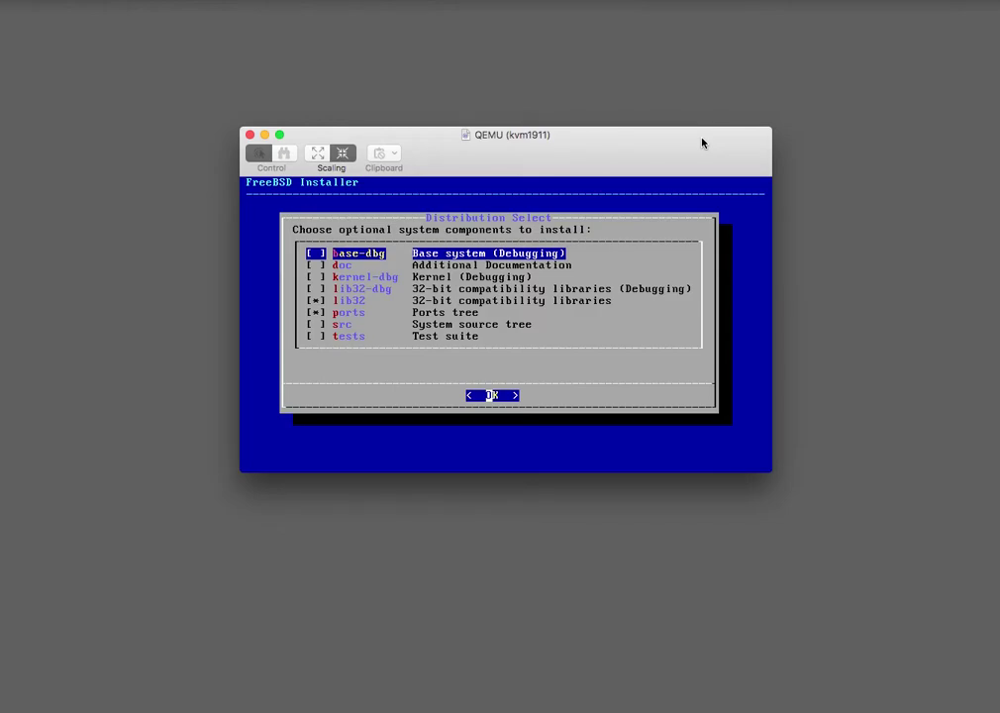
key("Down")
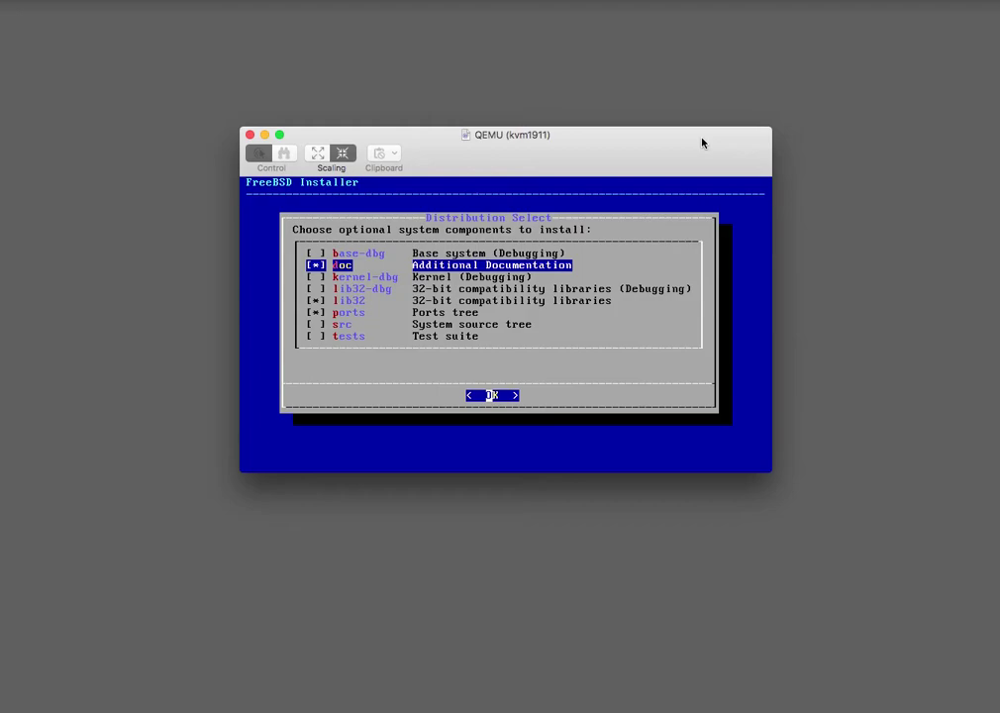
key("Down")
key("Down")
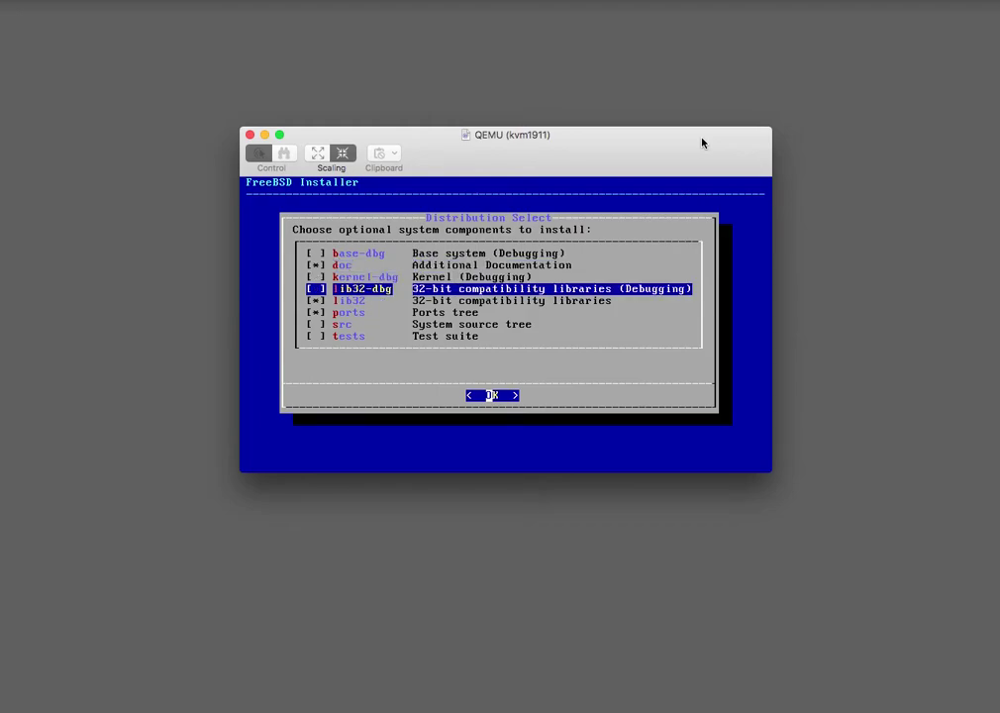
key("Down")
key("space")
key("Down")
key("space")
key("Down")
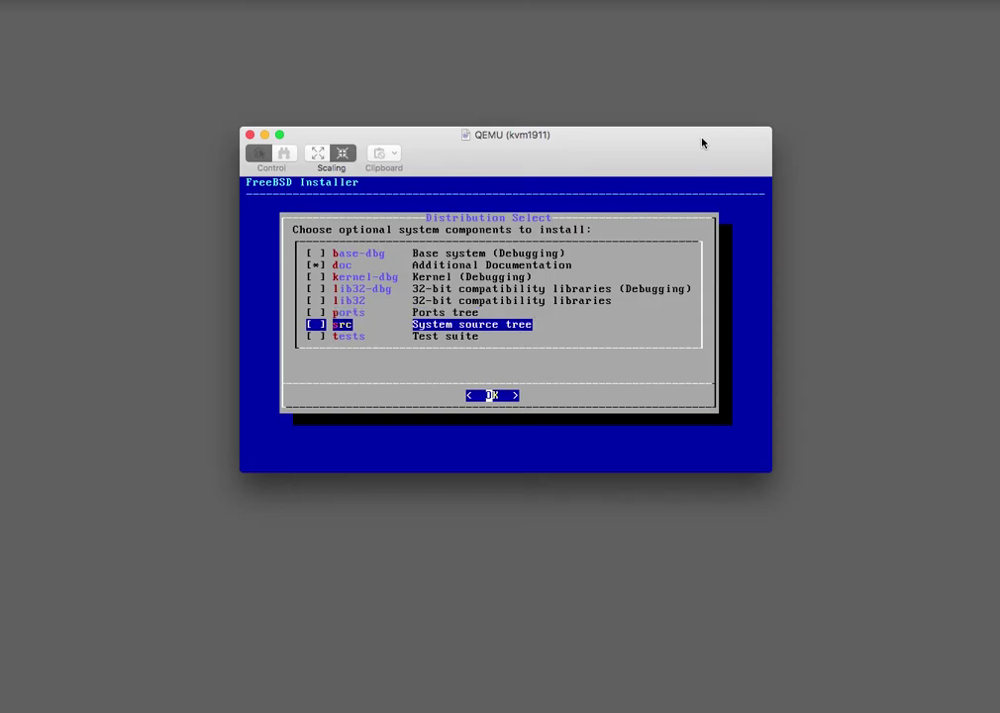
key("Up")
key("Up")
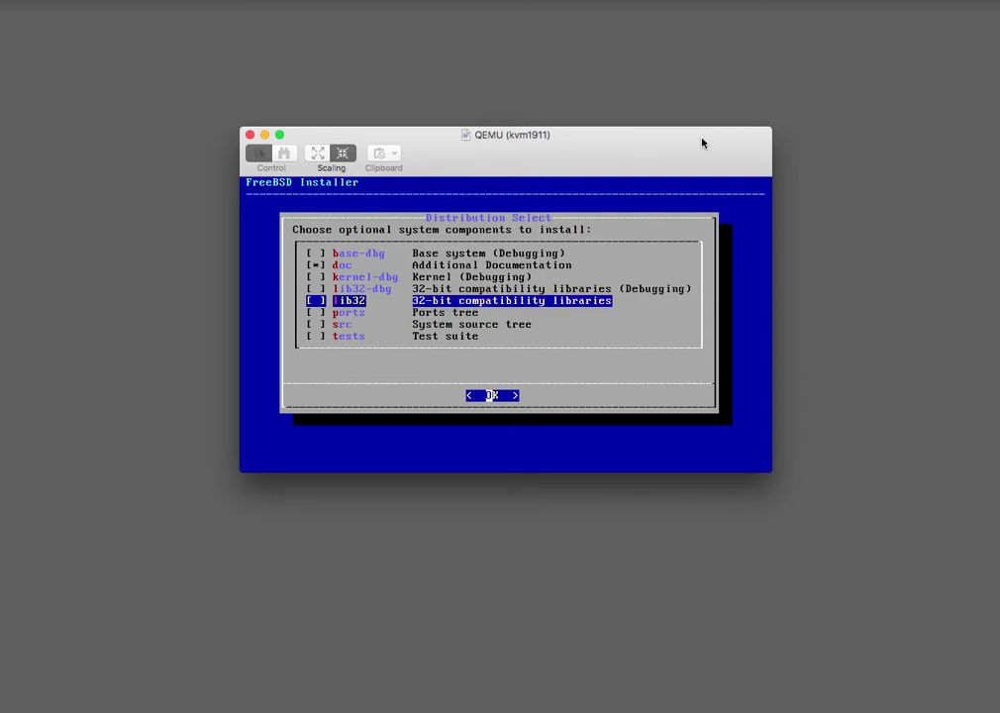
key("Up")
key("Up")
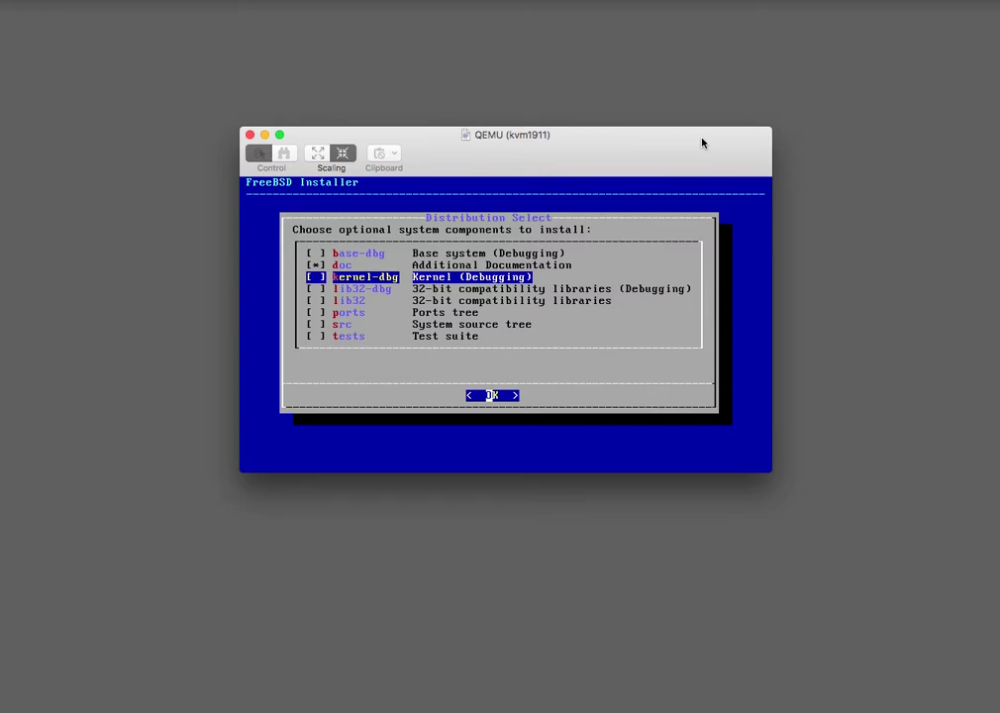
key("Return")
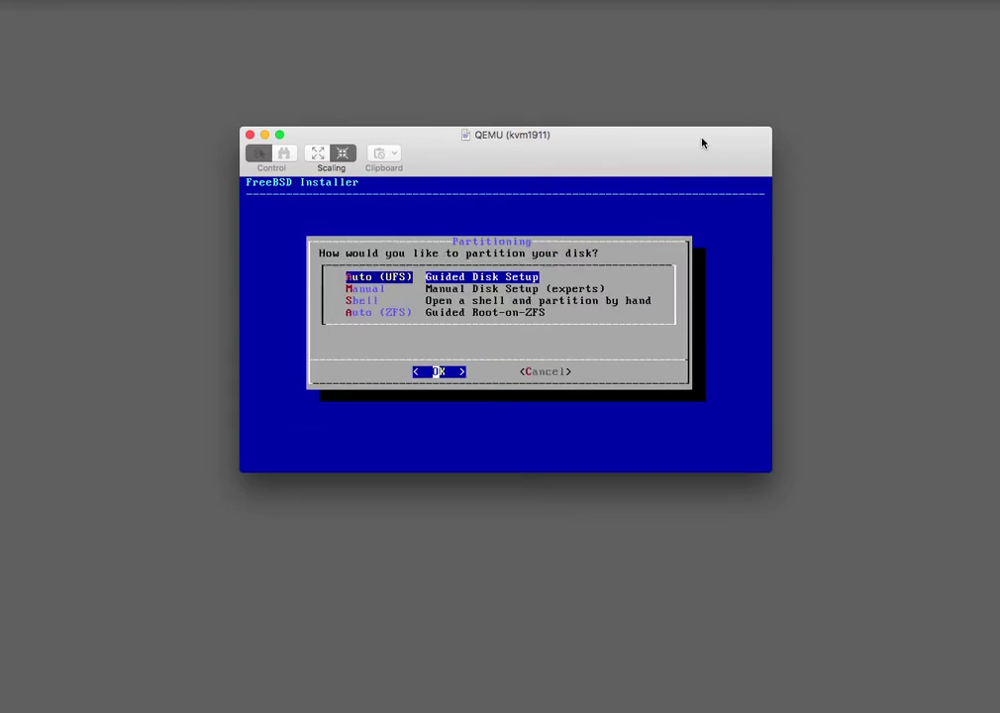
Auto-partition the entire disk as UFS with an MBR scheme, then finish and commit.
key("Return")
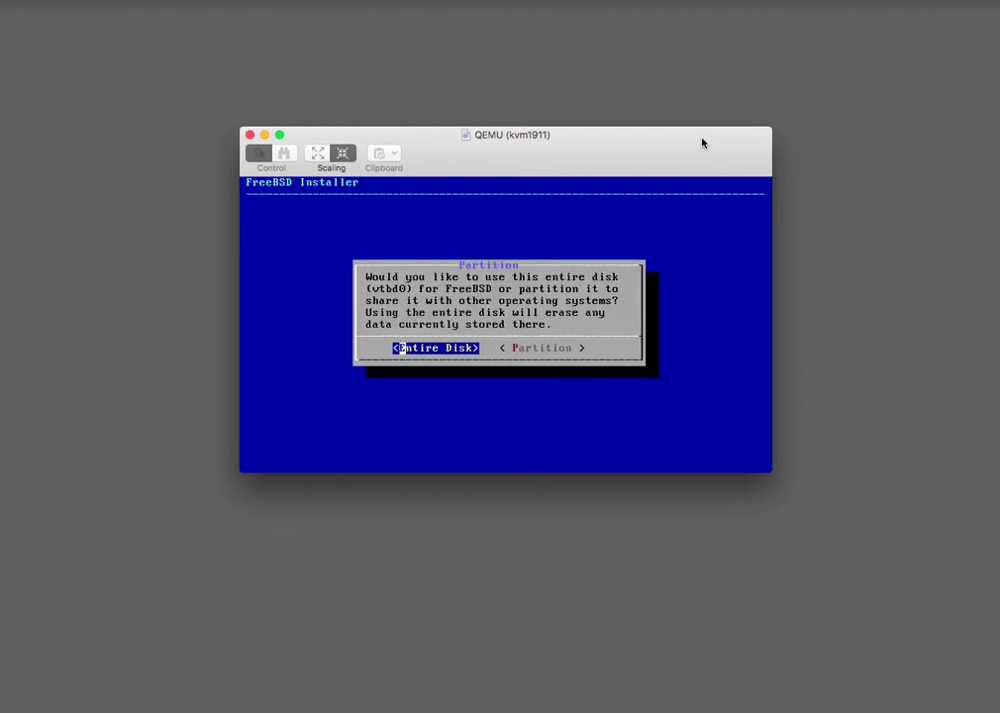
key("Return")
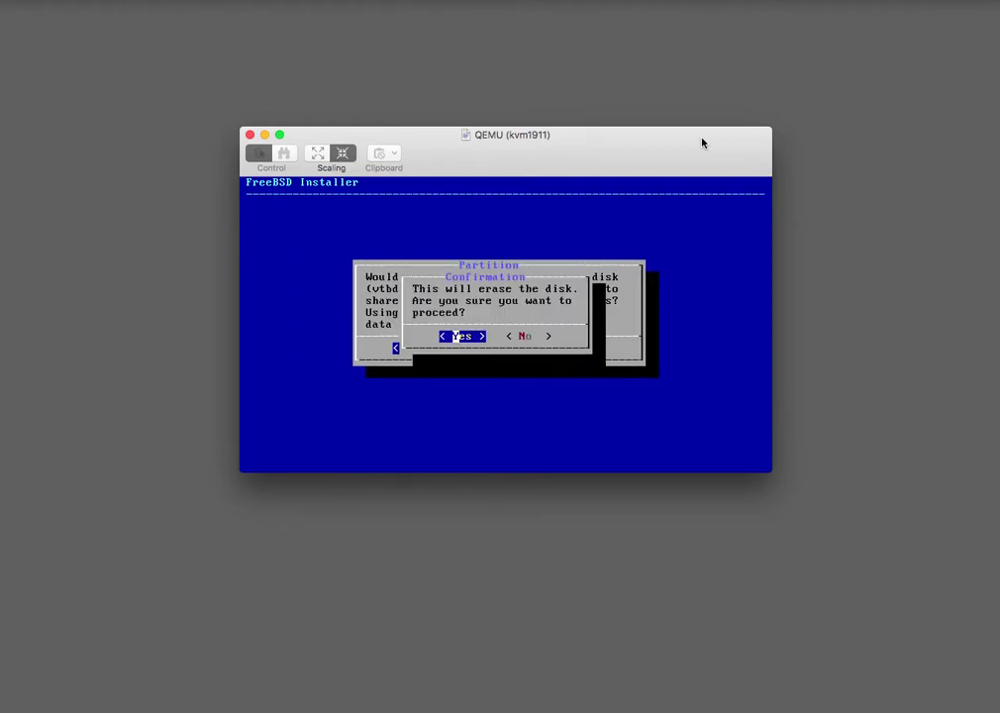
key("Return")
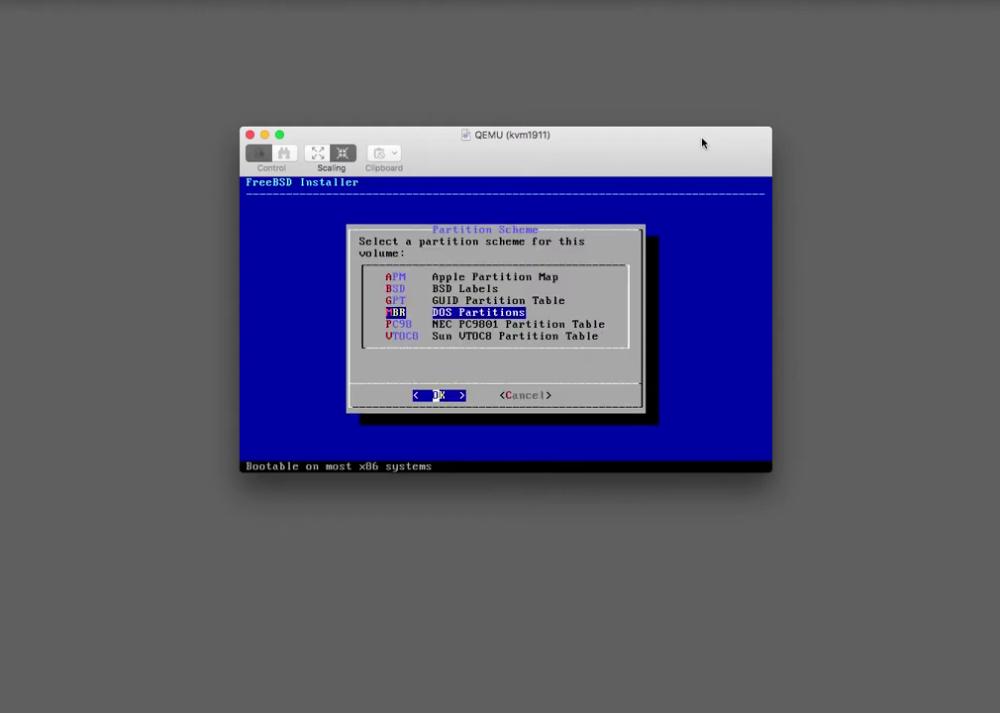
key("Return")
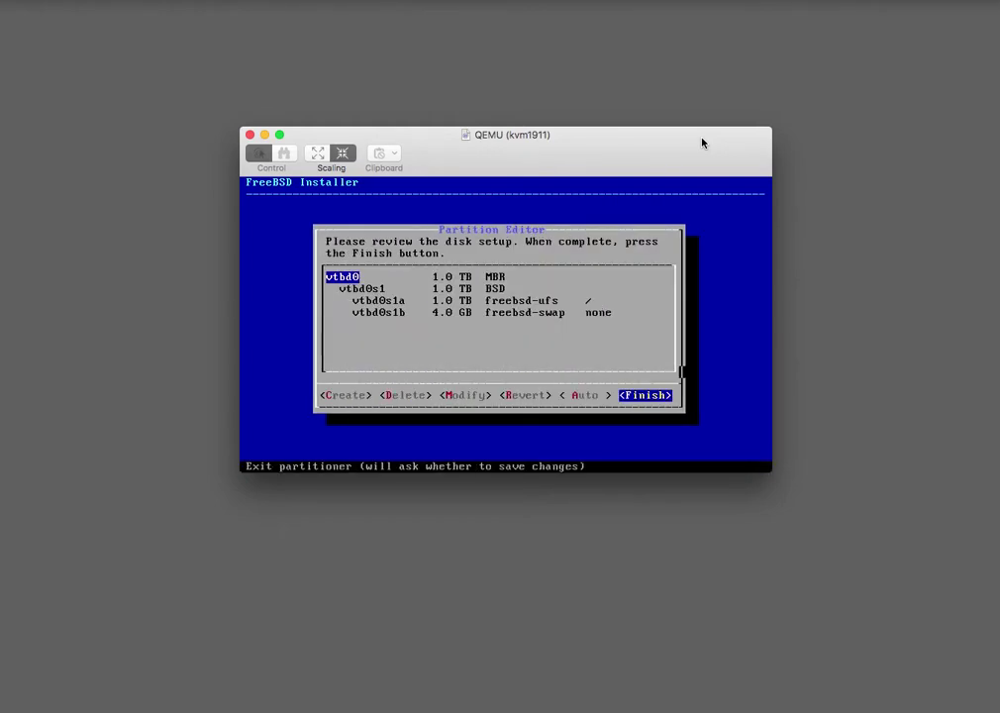
key("Return")
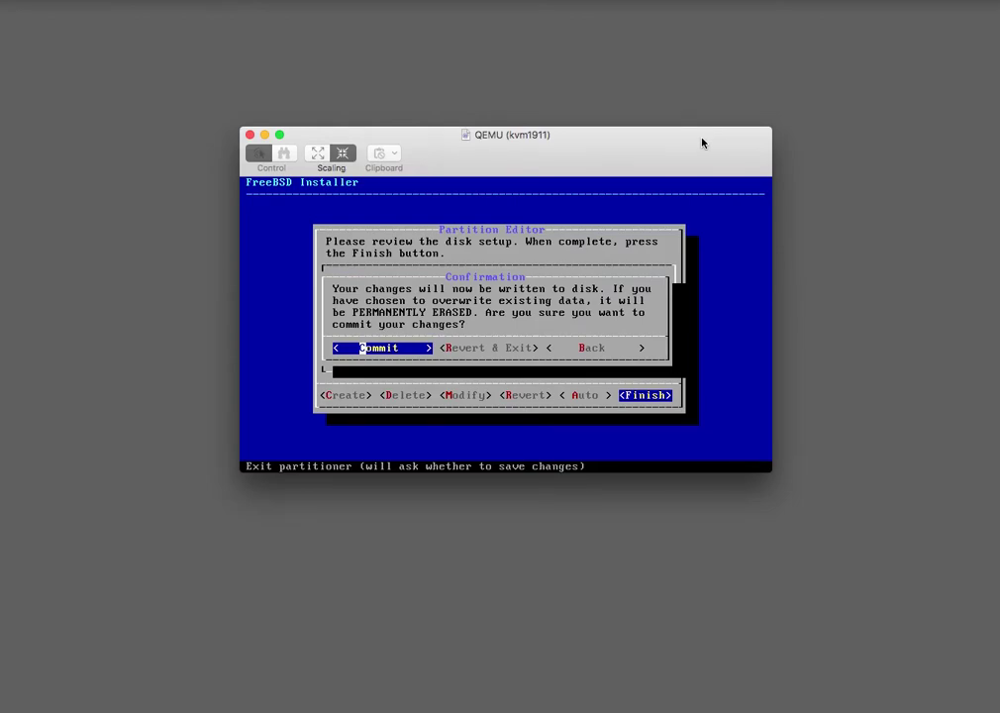
key("Return")
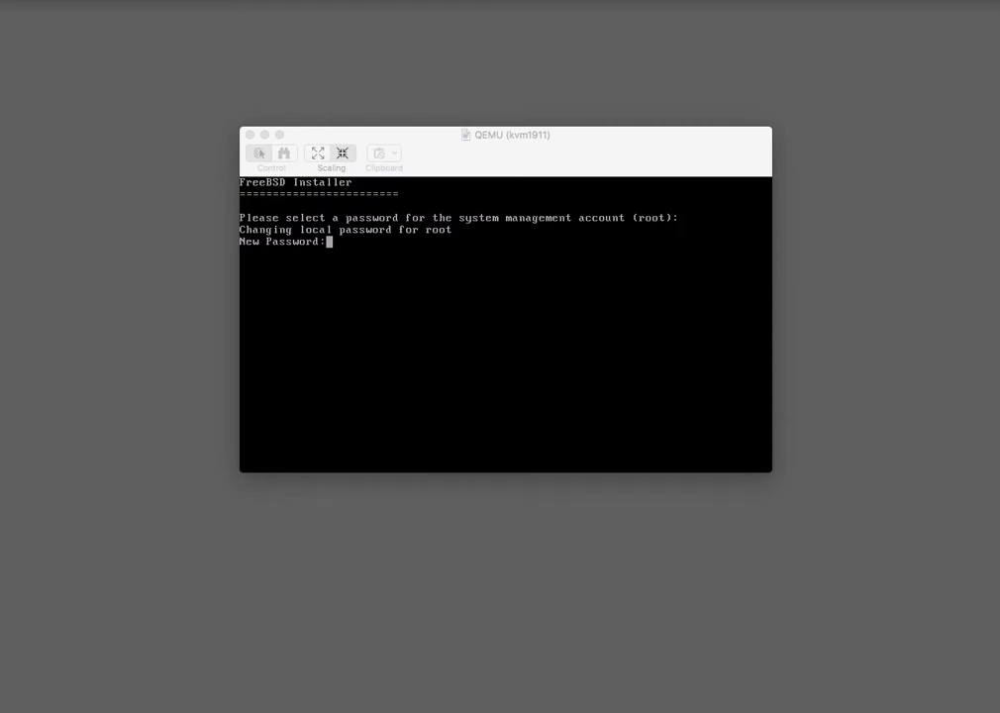
Enter the root password and a mismatching retype, so the installer asks again.
left_click(724, 251)
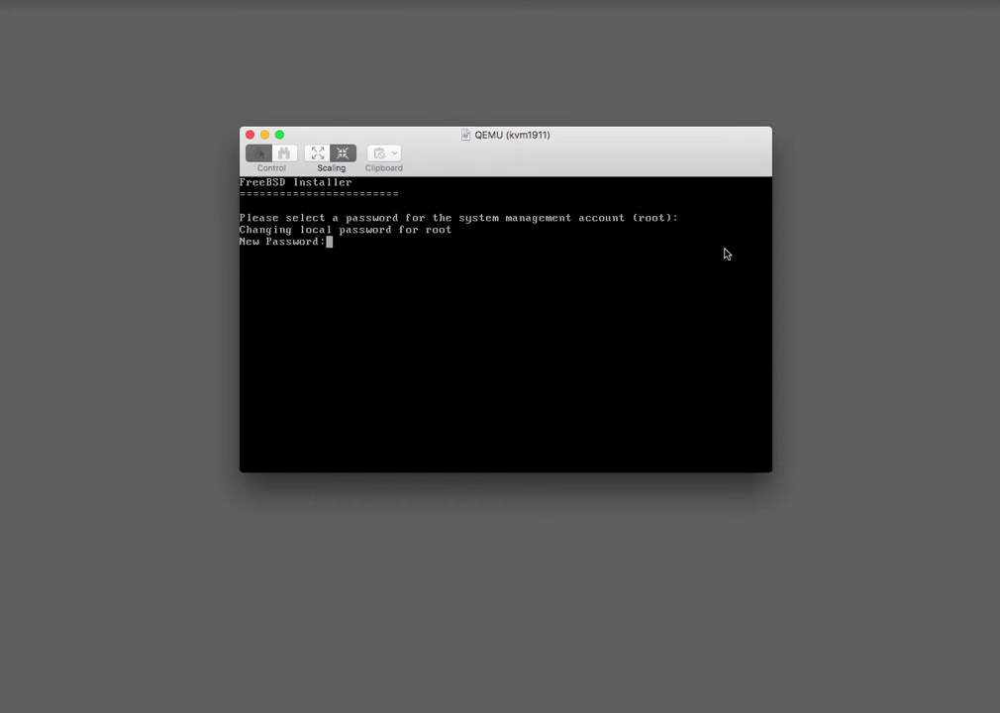
key("Return")
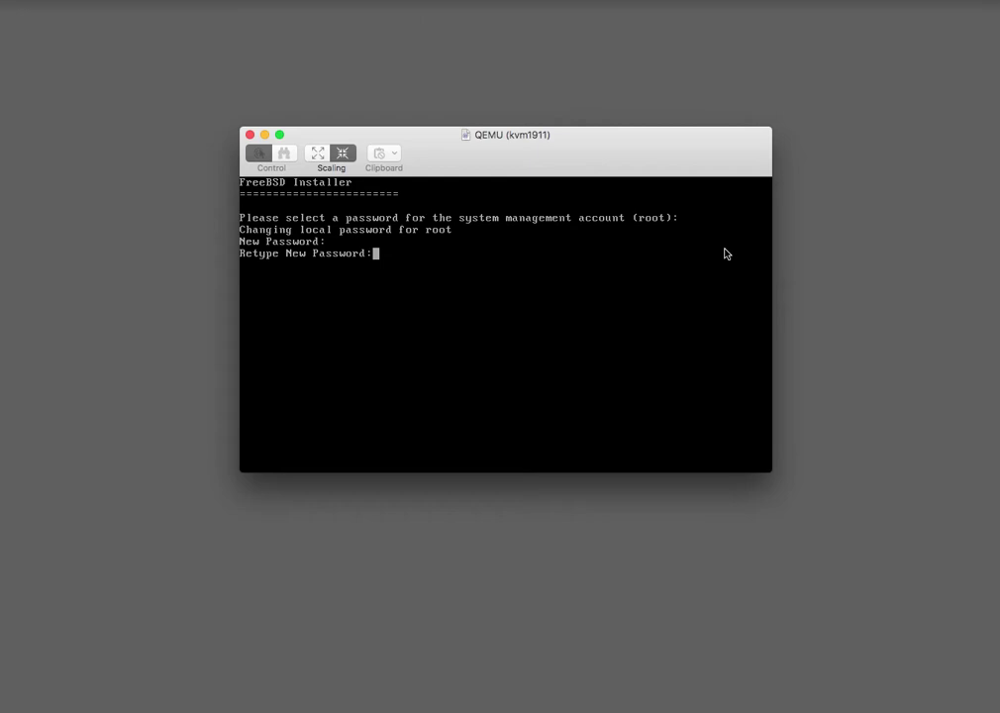
key("Return")
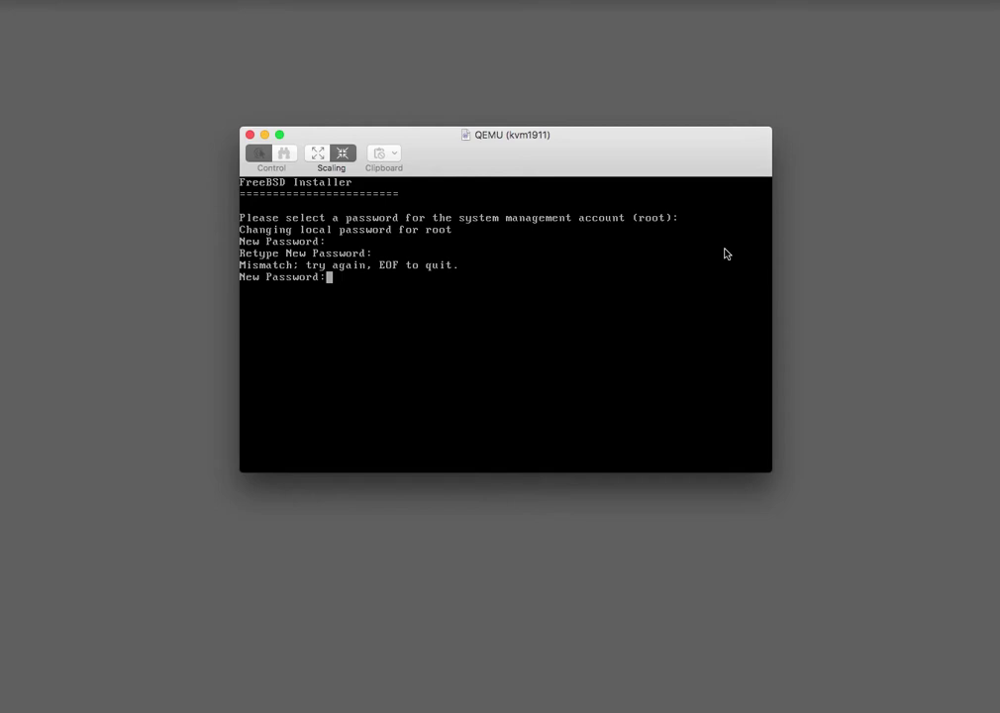
Re-enter and retype the root password twice until the two entries match.
key("Return")
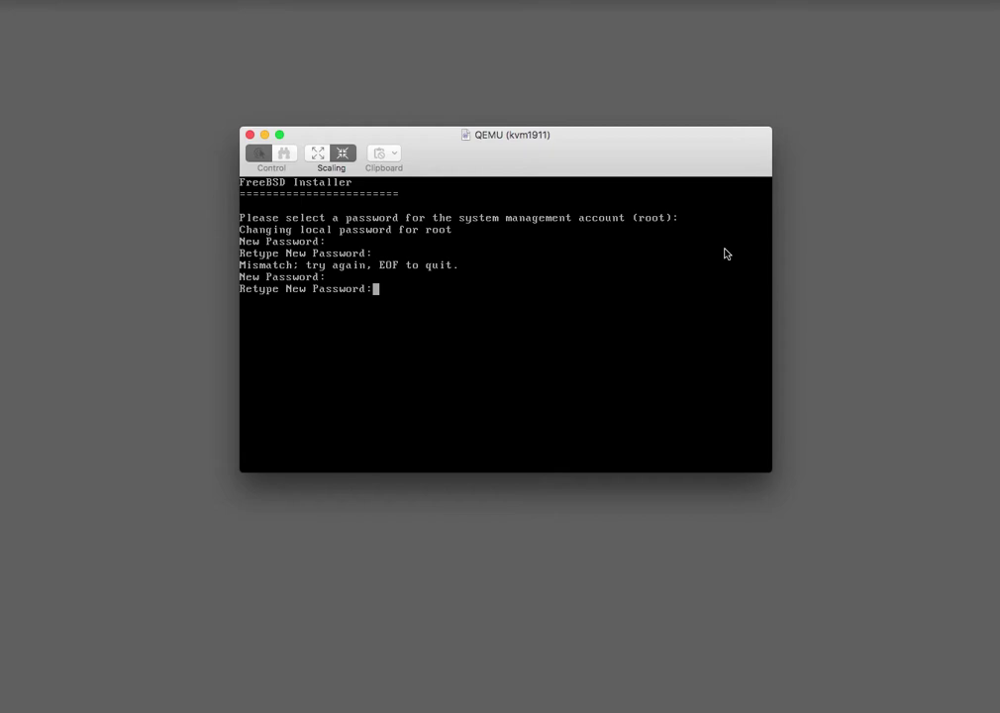
key("Return")
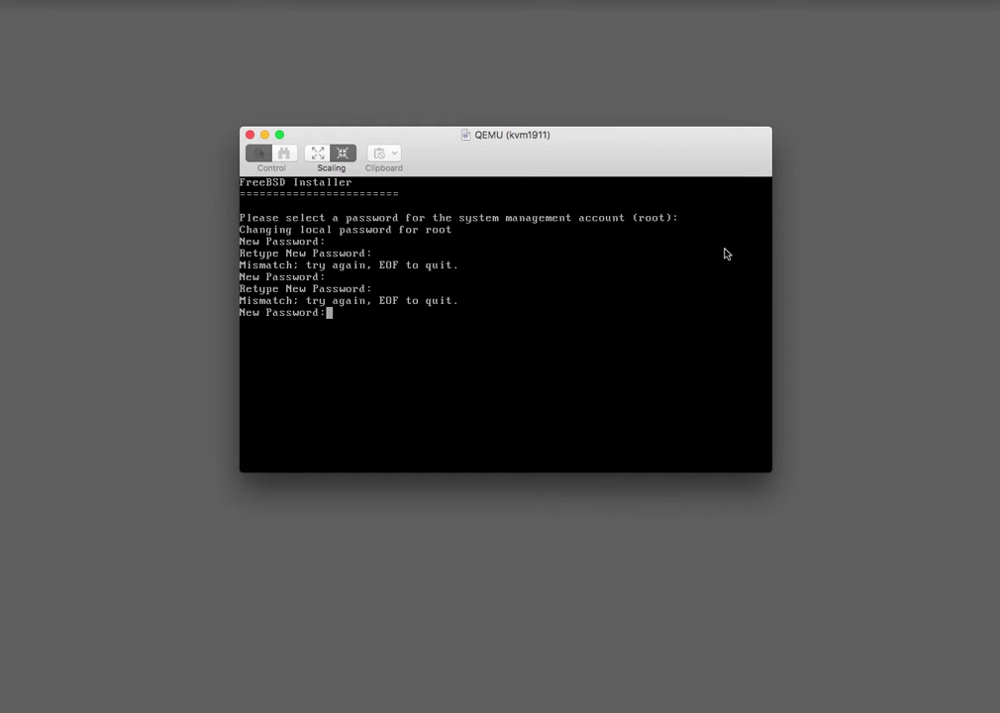
key("Return")
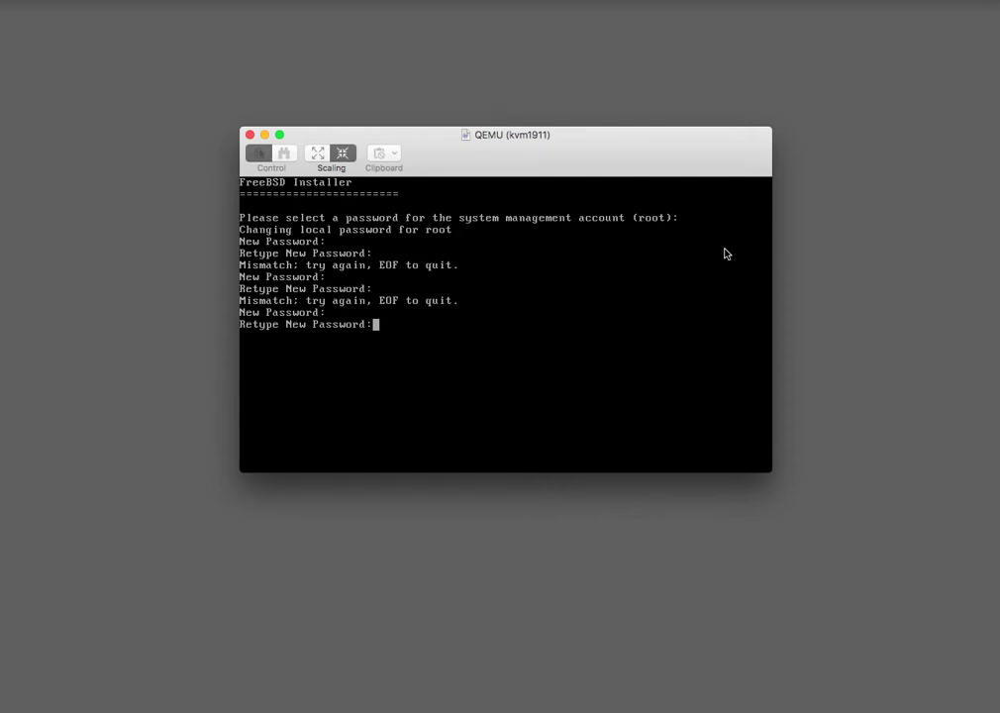
key("Return")
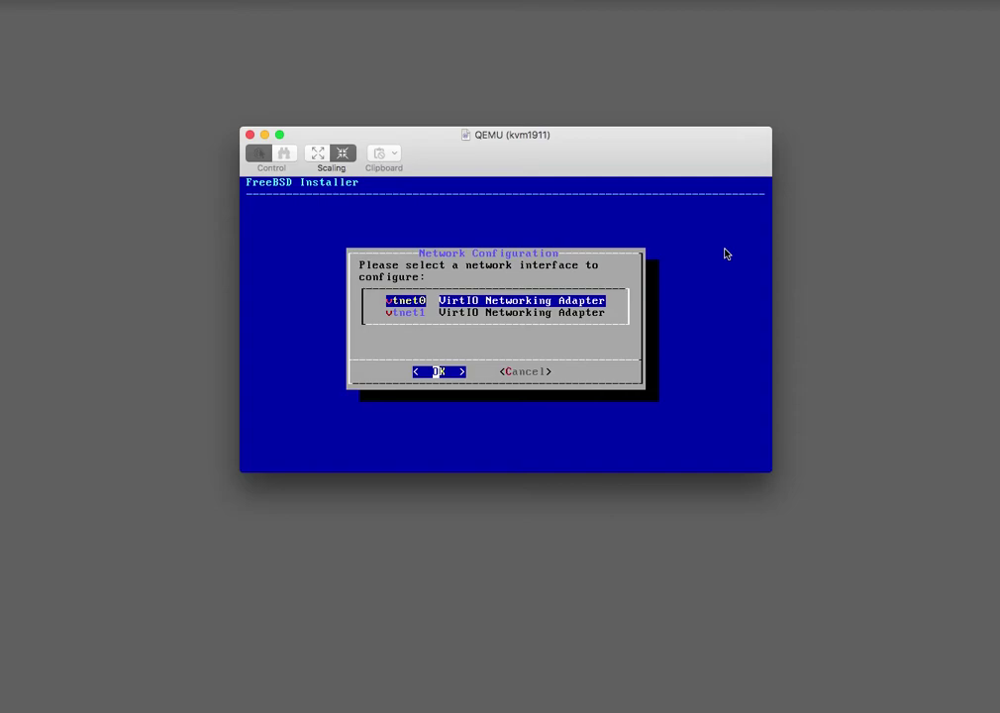
Configure vtnet0 with IPv4 and accept DNS servers 8.8.8.8 and 8.8.4.4.
key("Return")
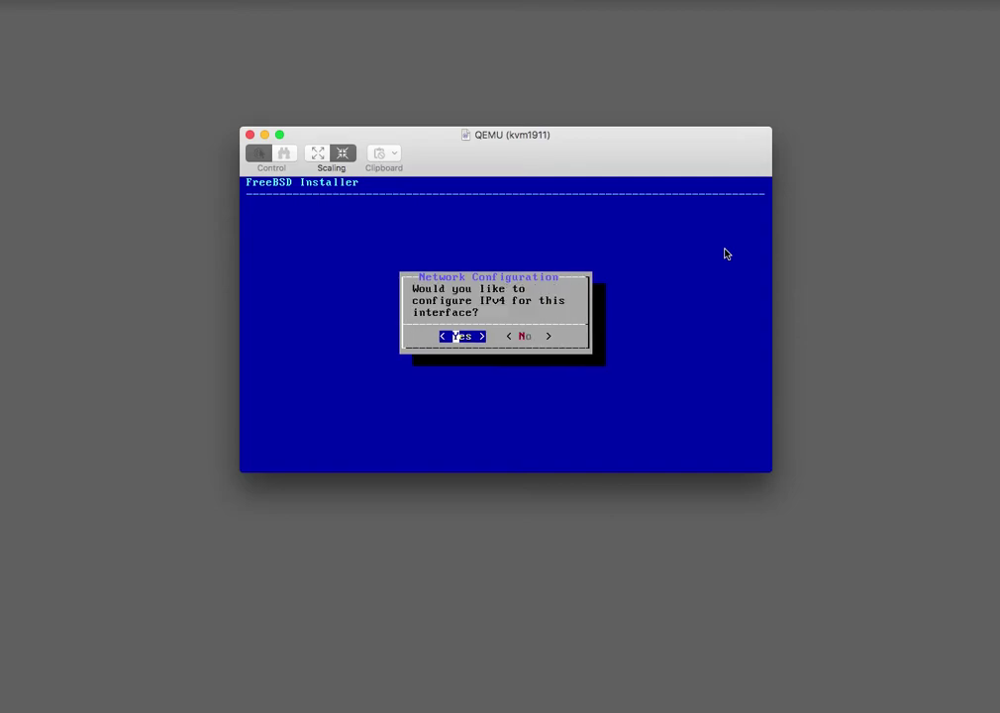
key("Return")
key("Return")
key("Return")
key("Return")
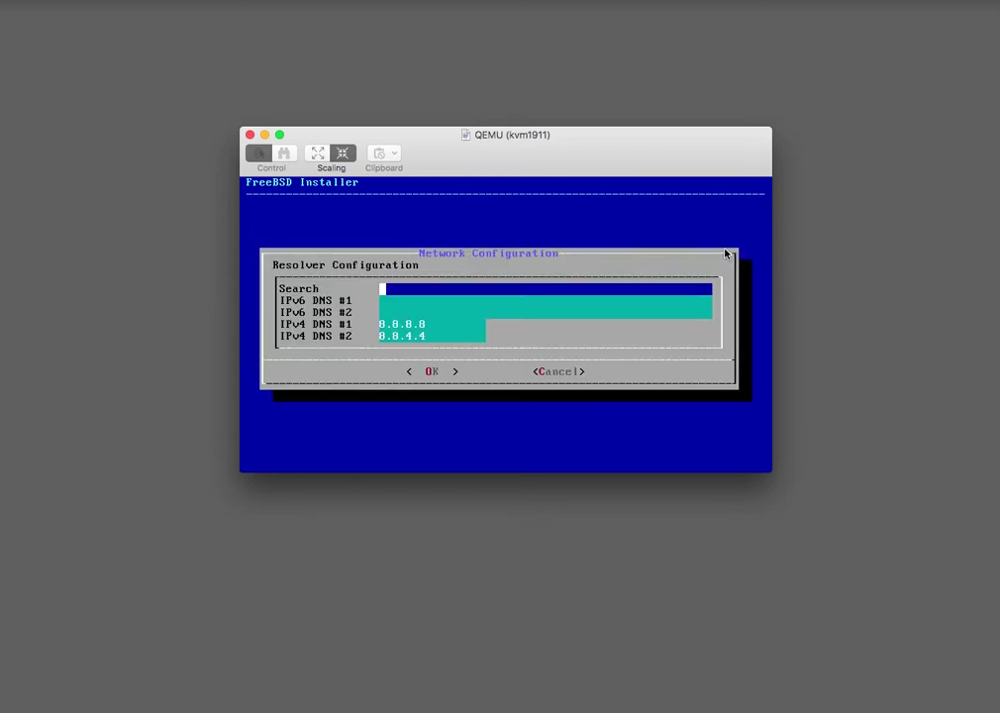
key("Return")
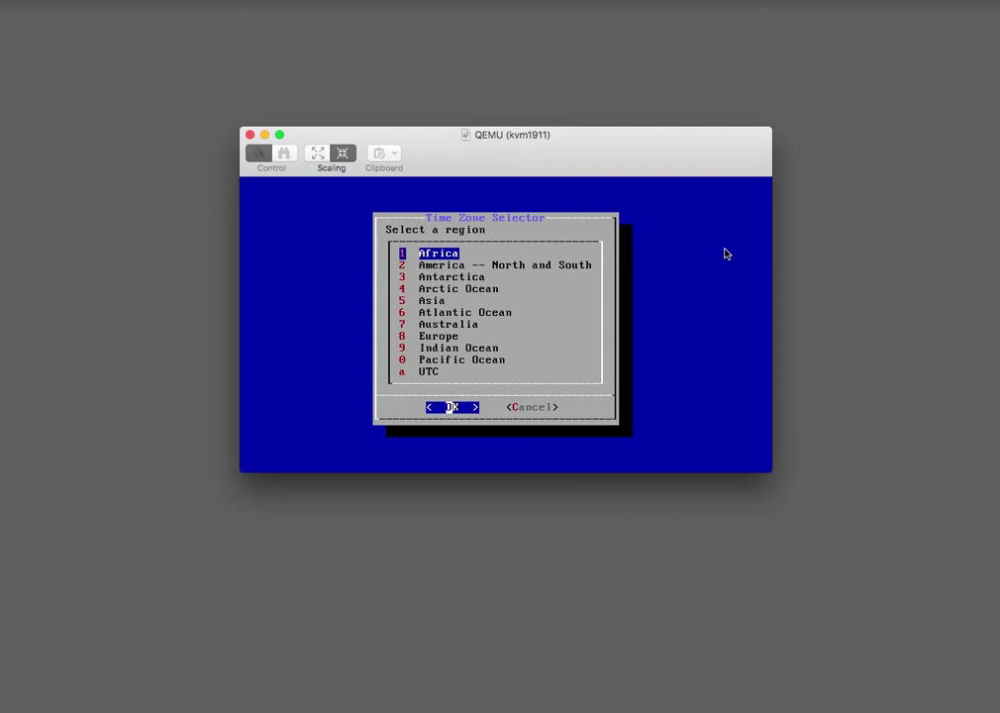
Select the America -- North and South region and United States as the country.
key("Down")
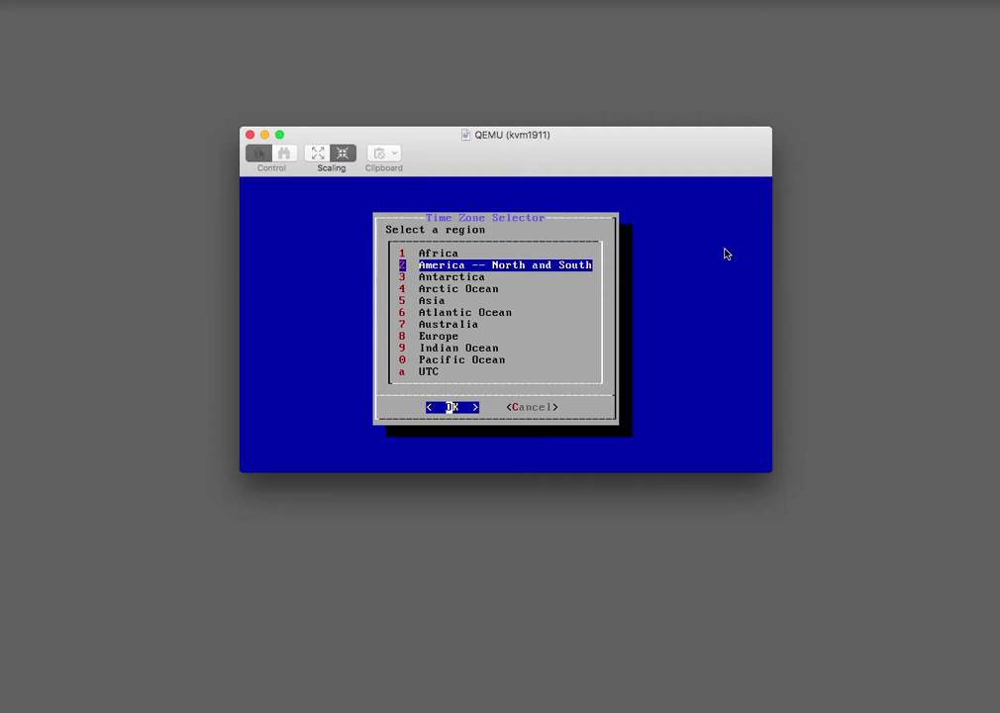
key("Return")
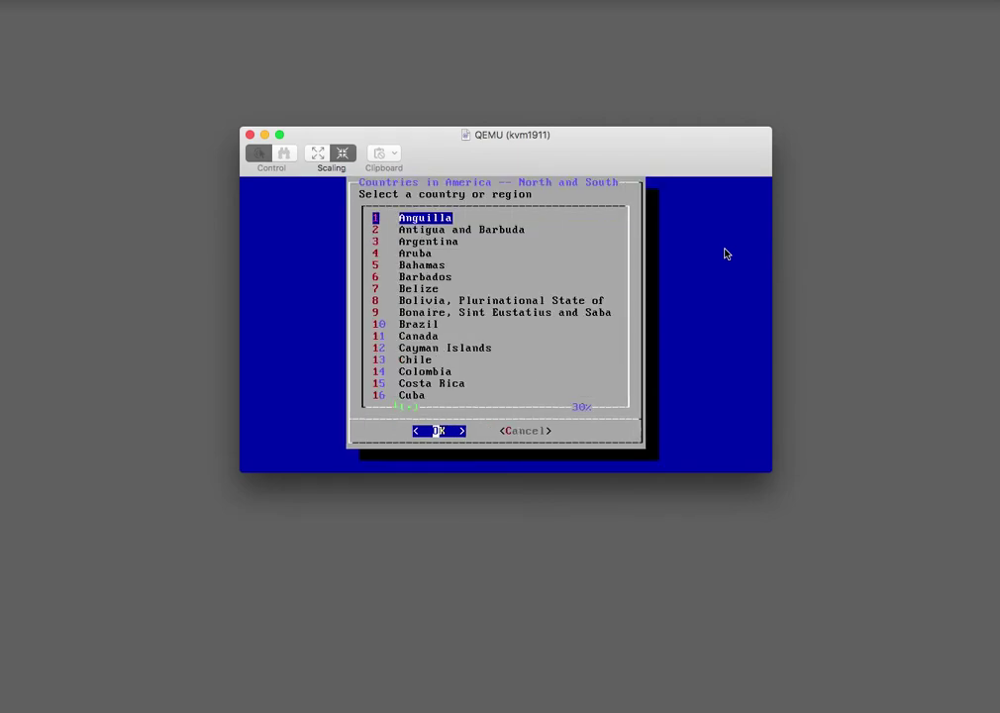
key("Down")
key("Down")
key("Down")
key("Down")
key("Down")
key("Down")
key("Down")
key("Down")
key("Down")
key("Down")
key("Down")
key("Down")
key("Down")
key("Down")
key("Down")
key("Down")
key("Down")
key("Down")
key("Down")
key("Down")
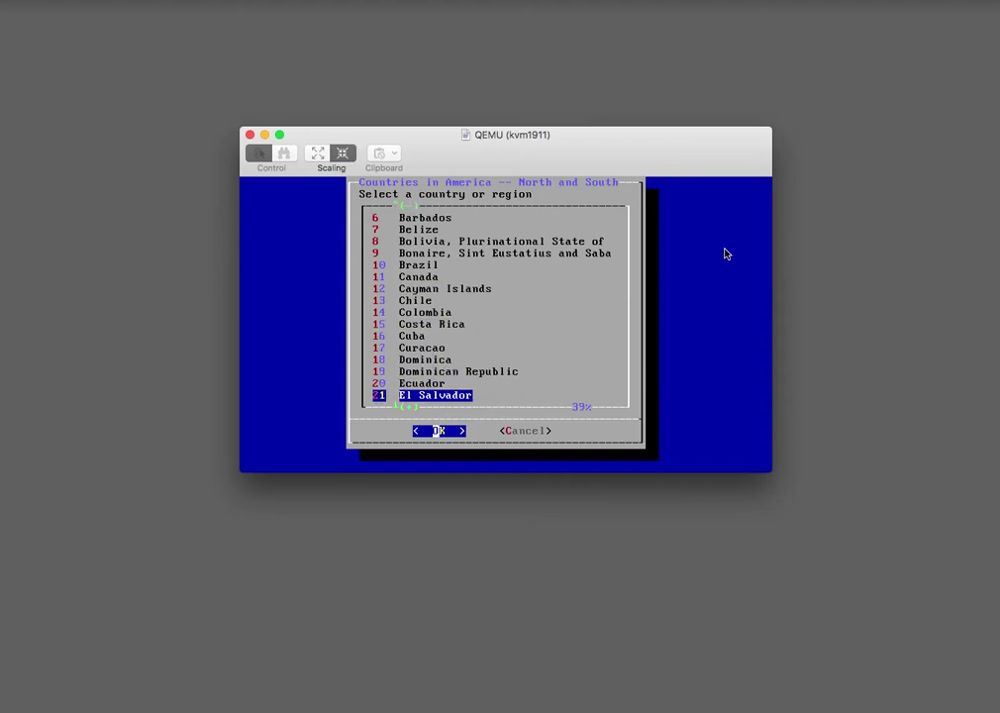
key("Down")
key("Down")
key("Down")
key("Down")
key("Down")
key("Down")
key("Down")
key("Down")
key("Down")
key("Down")
key("Down")
key("Down")
key("Down")
key("Down")
key("Down")
key("Down")
key("Down")
key("Down")
key("Down")
key("Down")
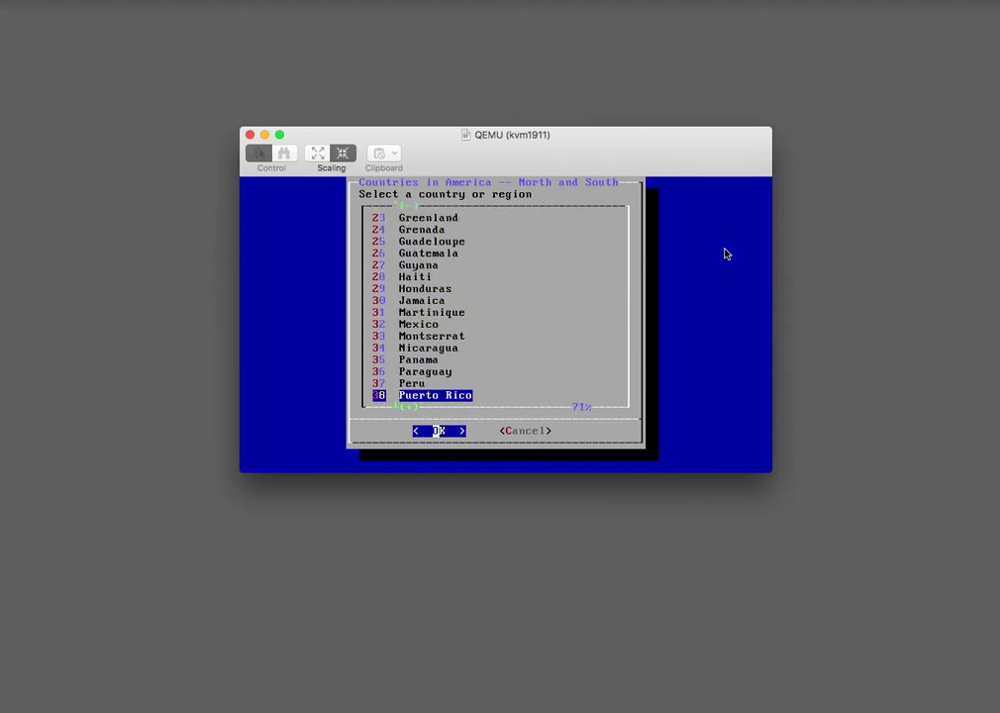
key("Down")
key("Down")
key("Down")
key("Up")
key("Up")
key("Up")
key("Up")
key("Up")
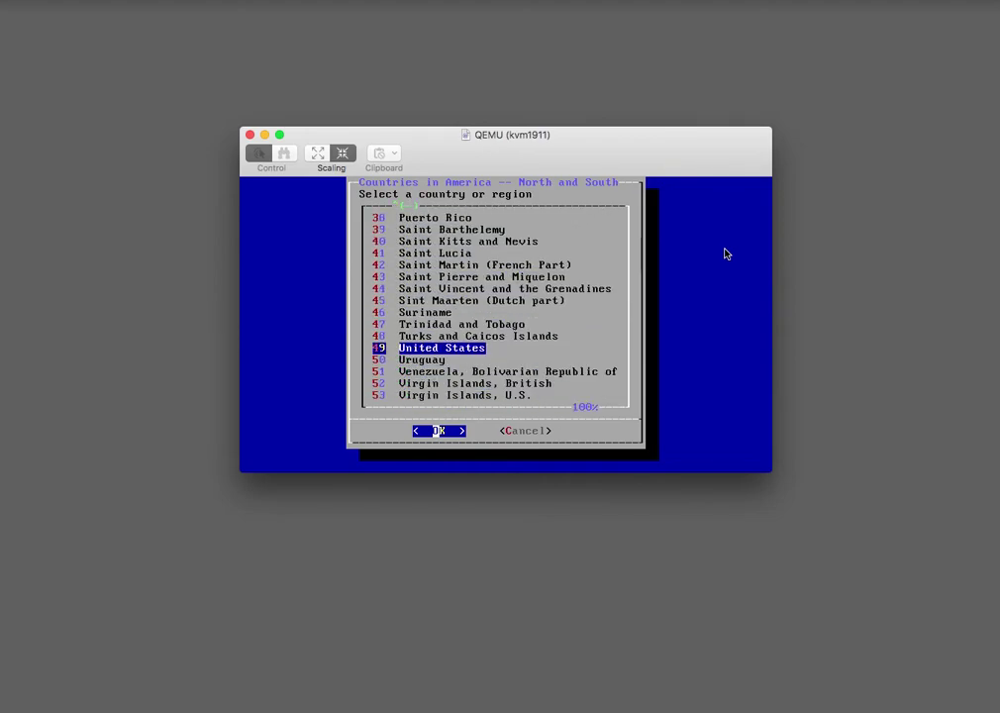
key("Down")
key("Return")
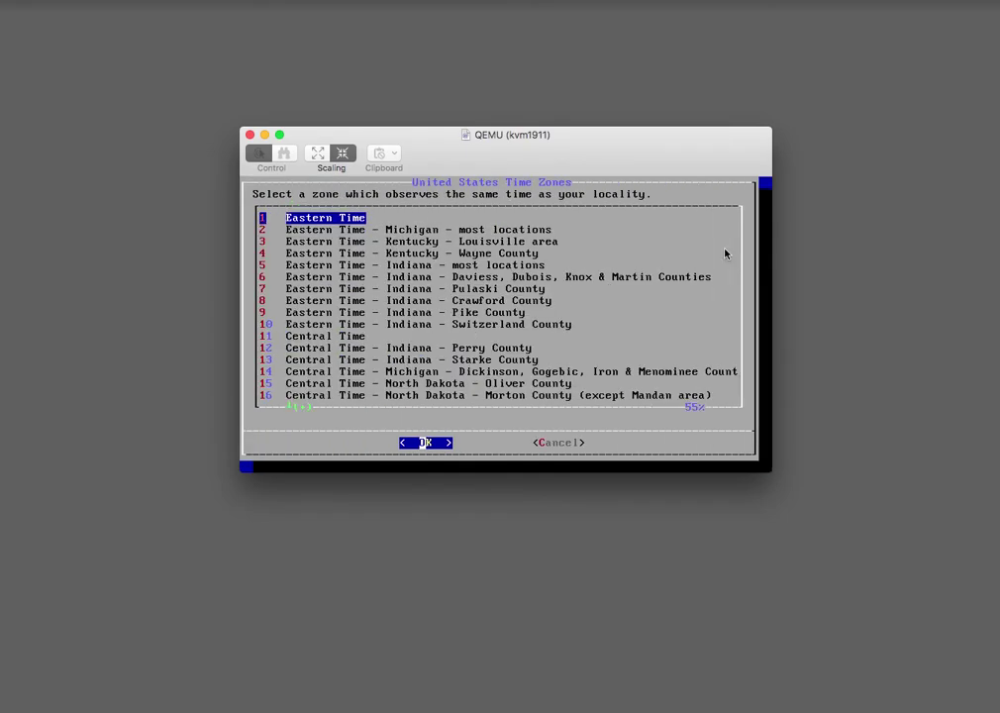
Choose the Central Time zone and accept CST as the abbreviation.
key("Down")
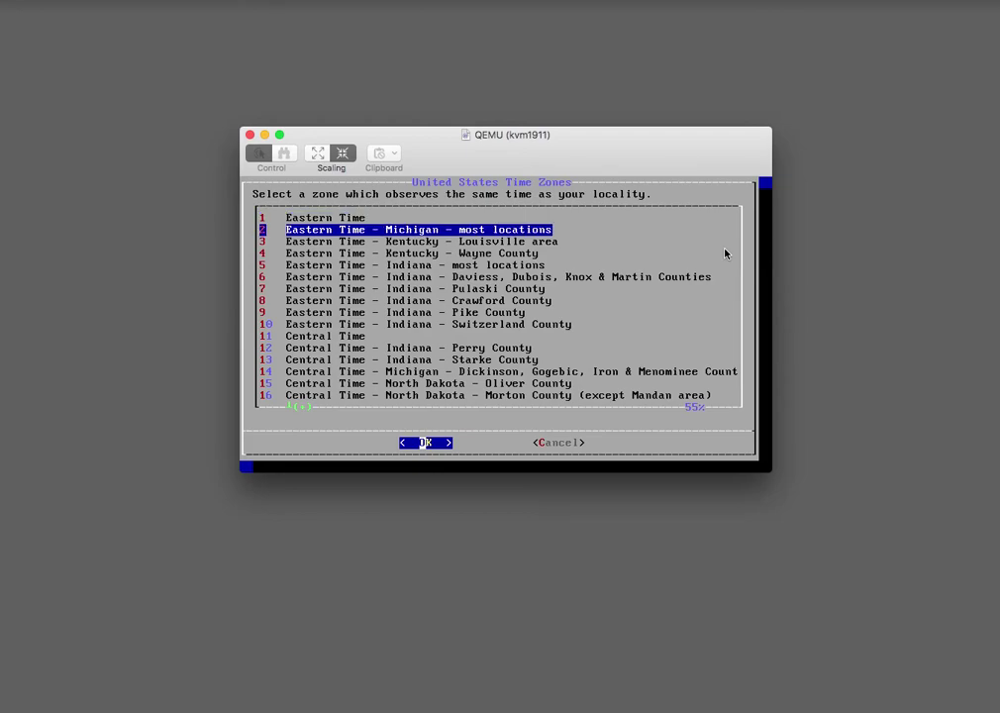
key("Down")
key("Down")
key("Down")
key("Down")
key("Down")
key("Down")
key("Down")
key("Down")
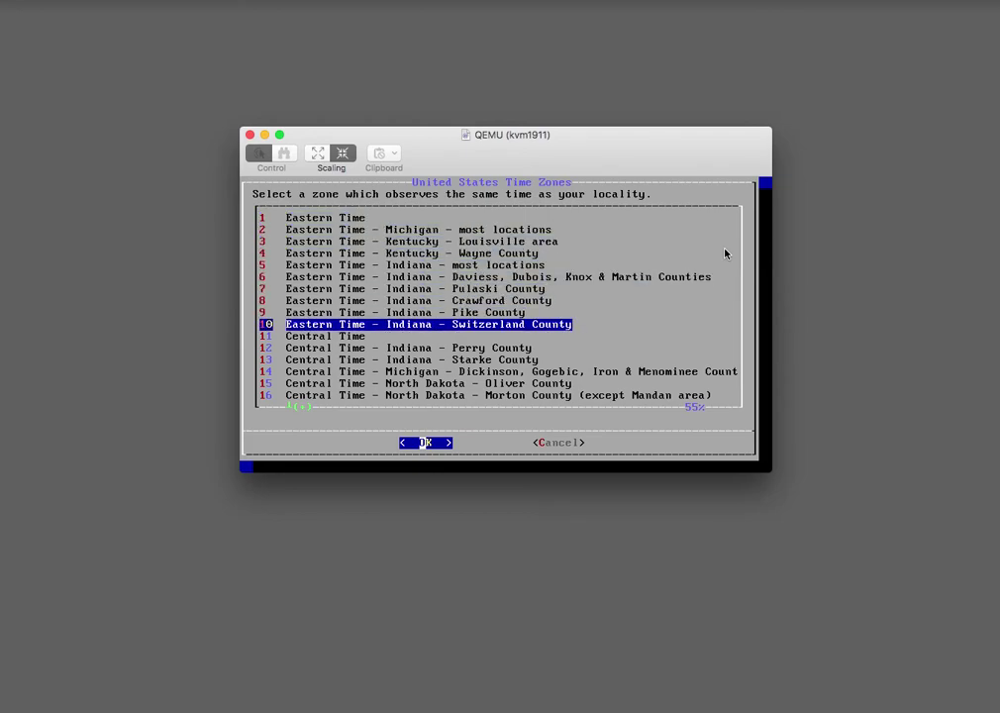
key("Down")
key("Return")
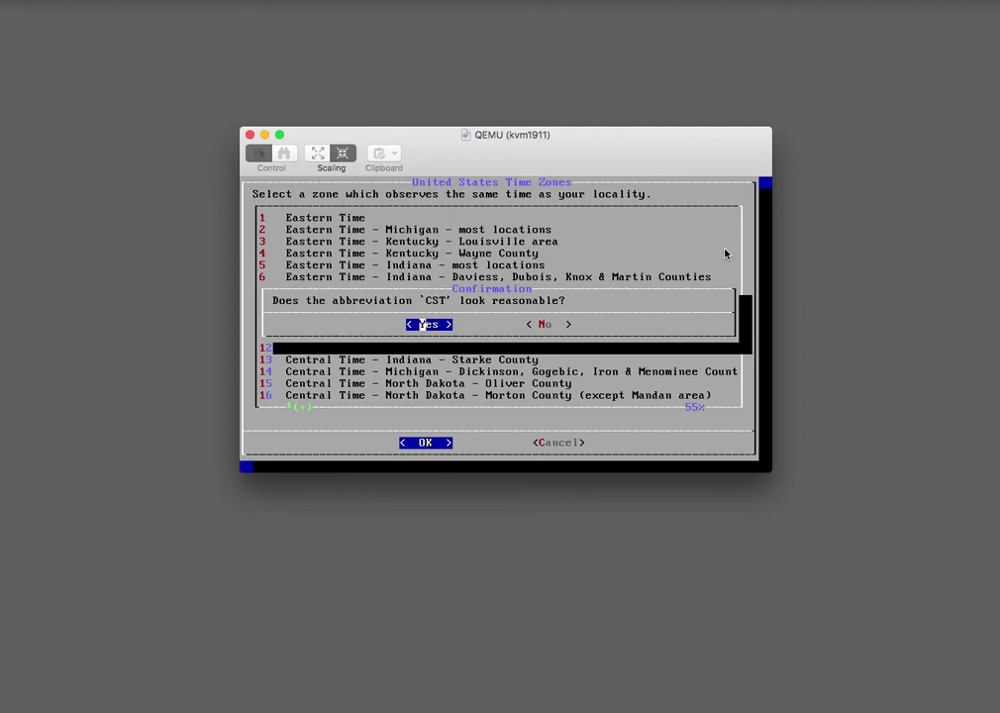
key("Return")
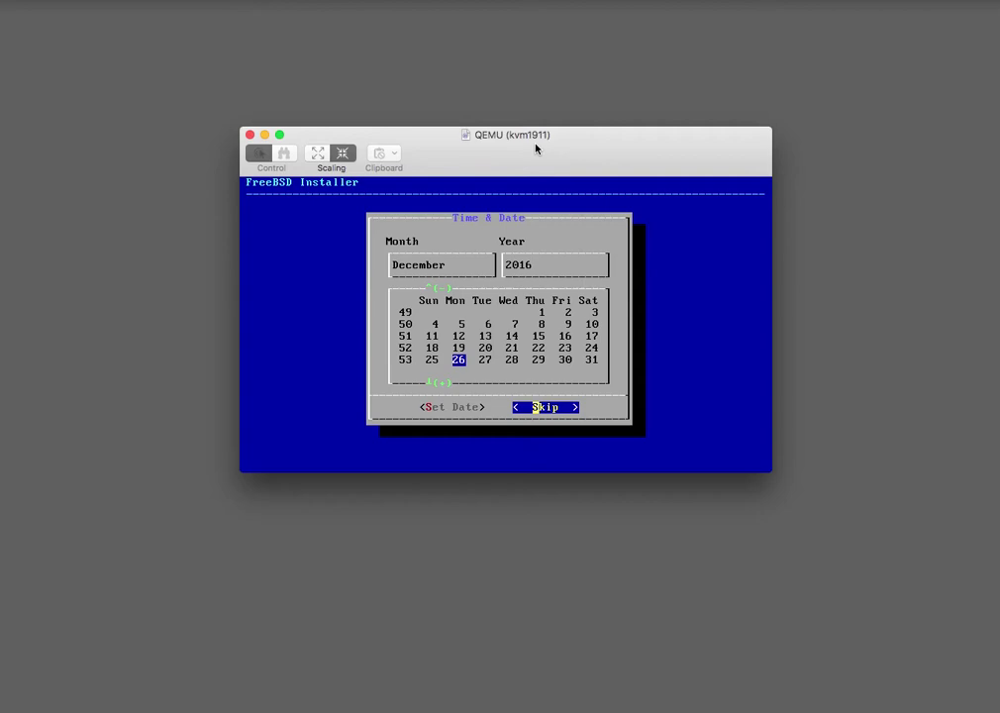
Accept the shown date December 26, 2016 and time 16:03:38 without changes.
key("Left")
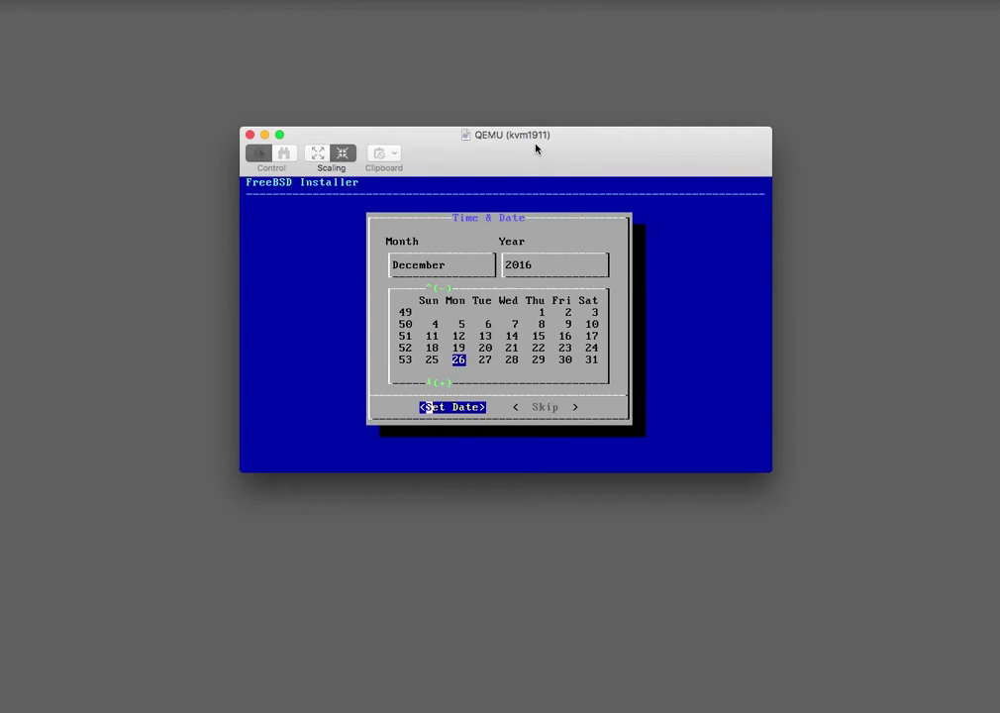
key("Return")
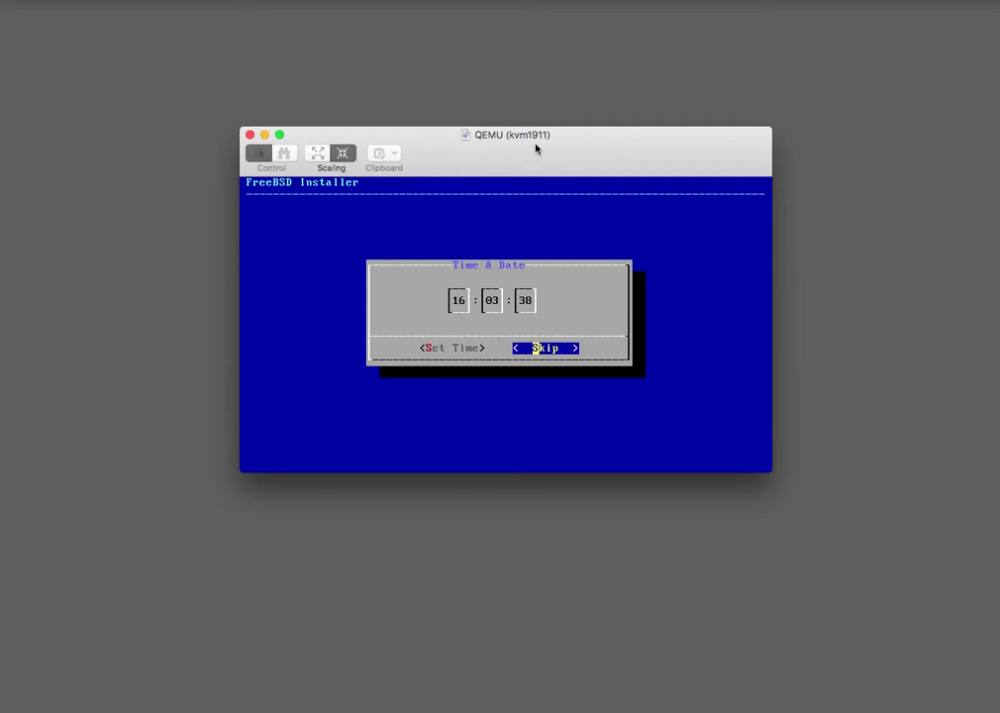
key("Tab")
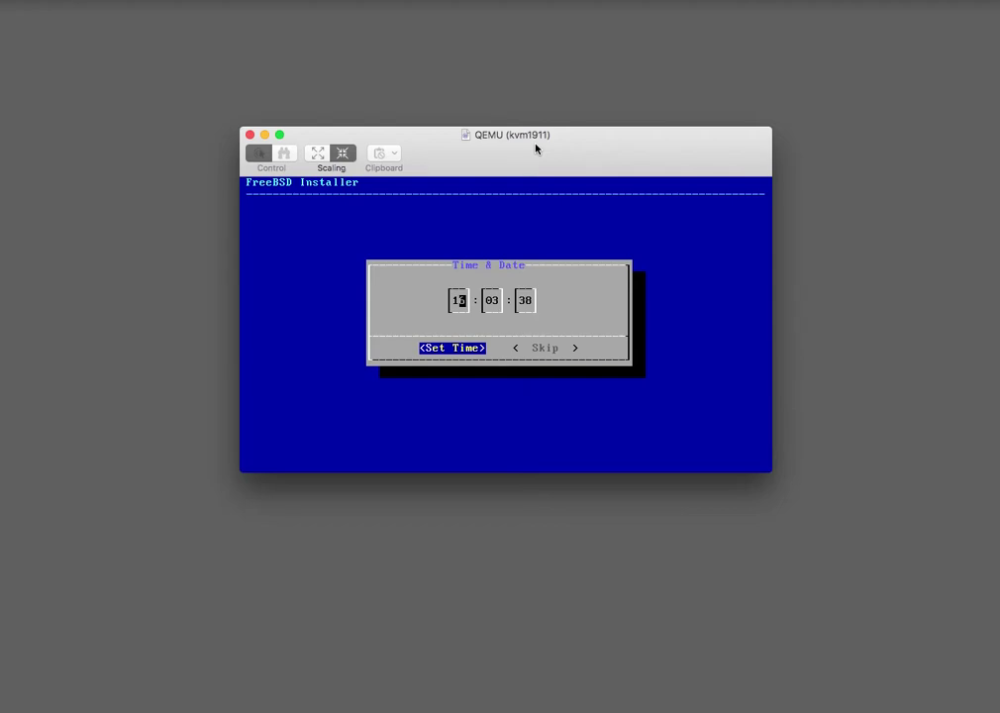
key("Return")
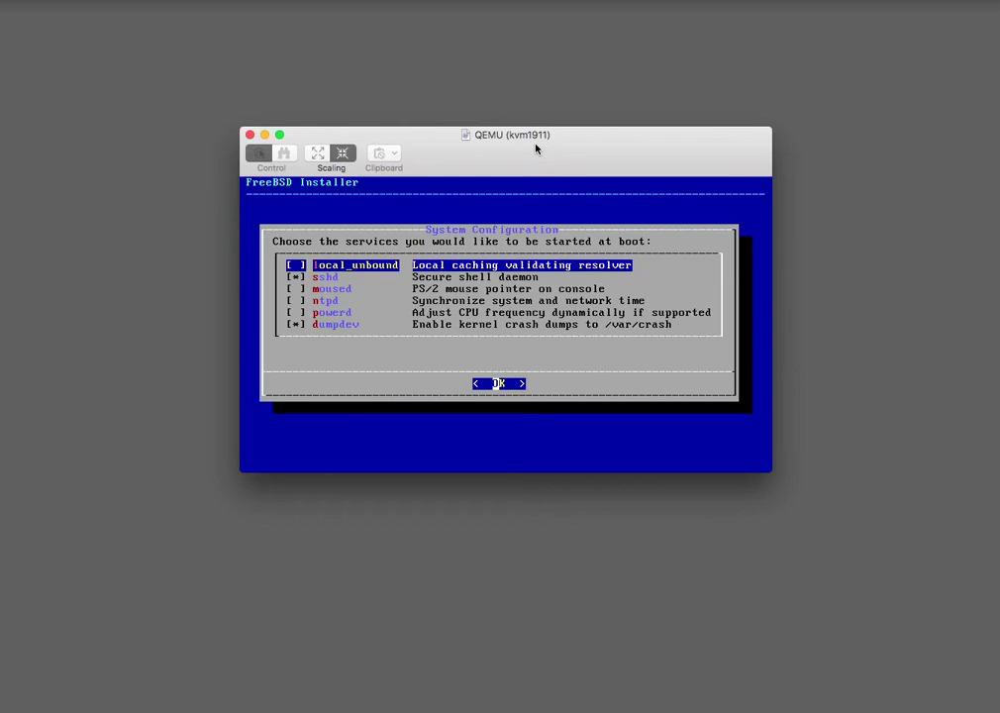
Enable ntpd and uncheck dumpdev in the boot services list, keeping sshd on.
key("Down")
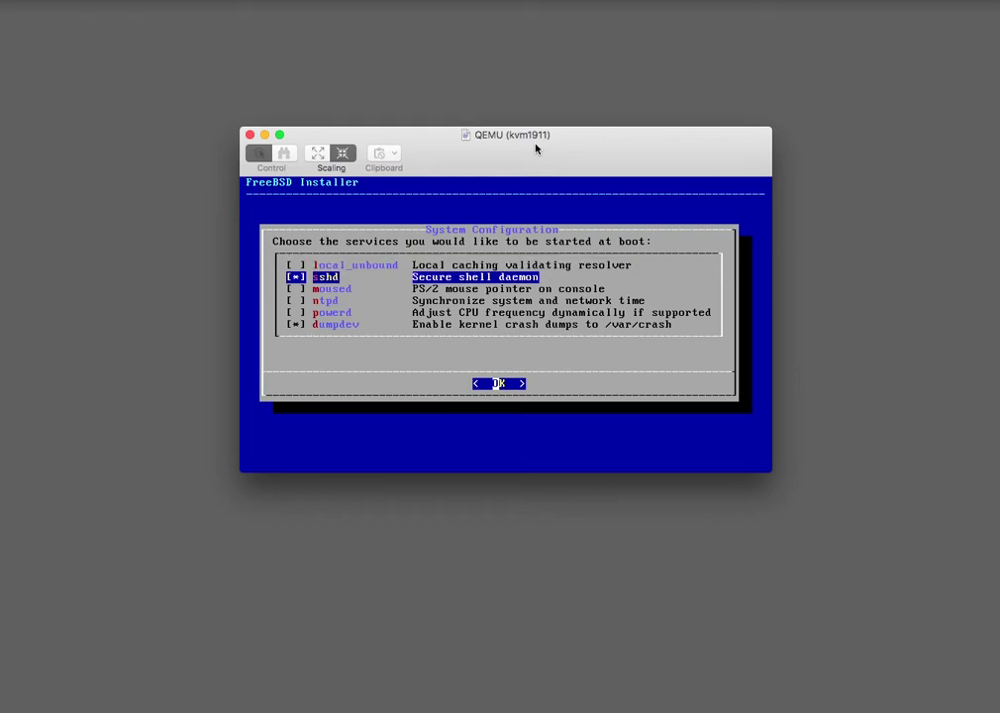
key("Down")
key("Down")
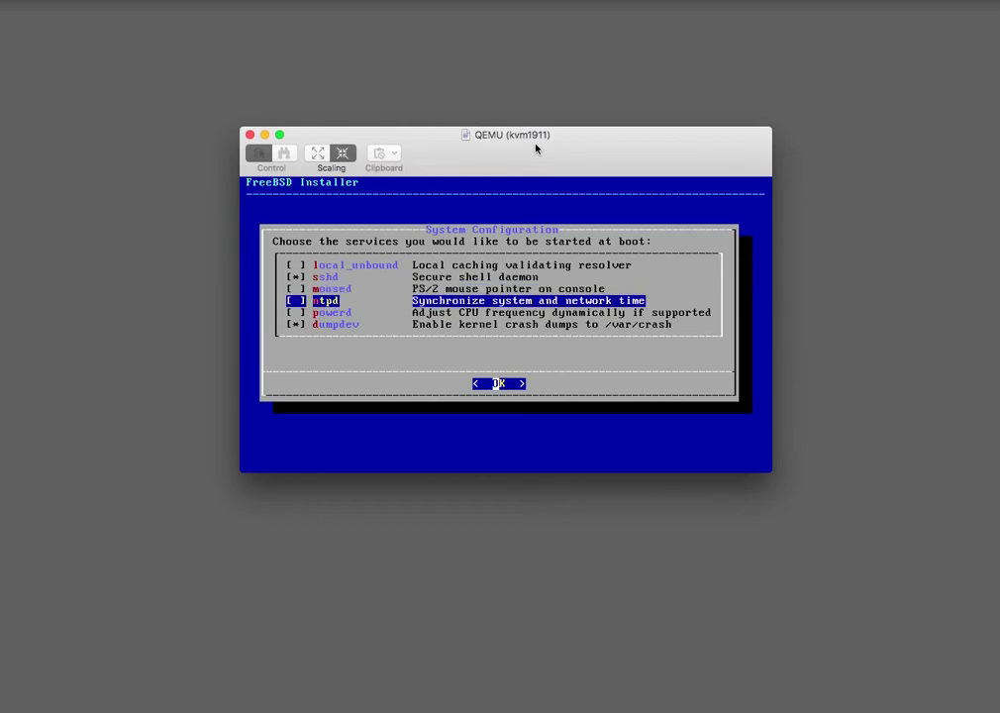
key("space")
key("Down")
key("Down")
key("space")
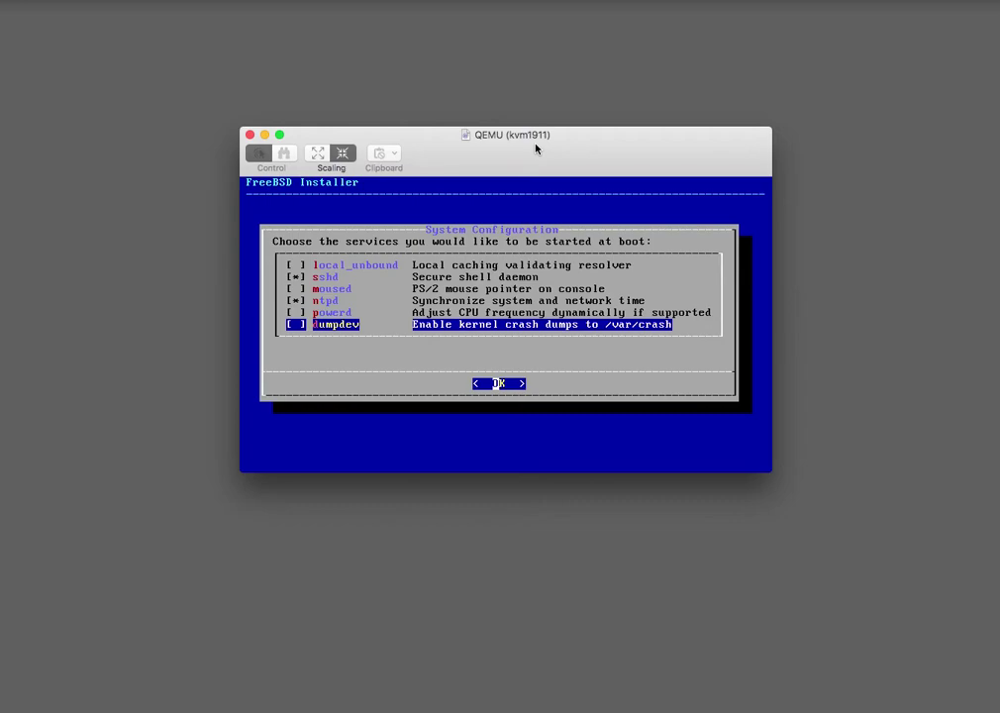
key("Return")
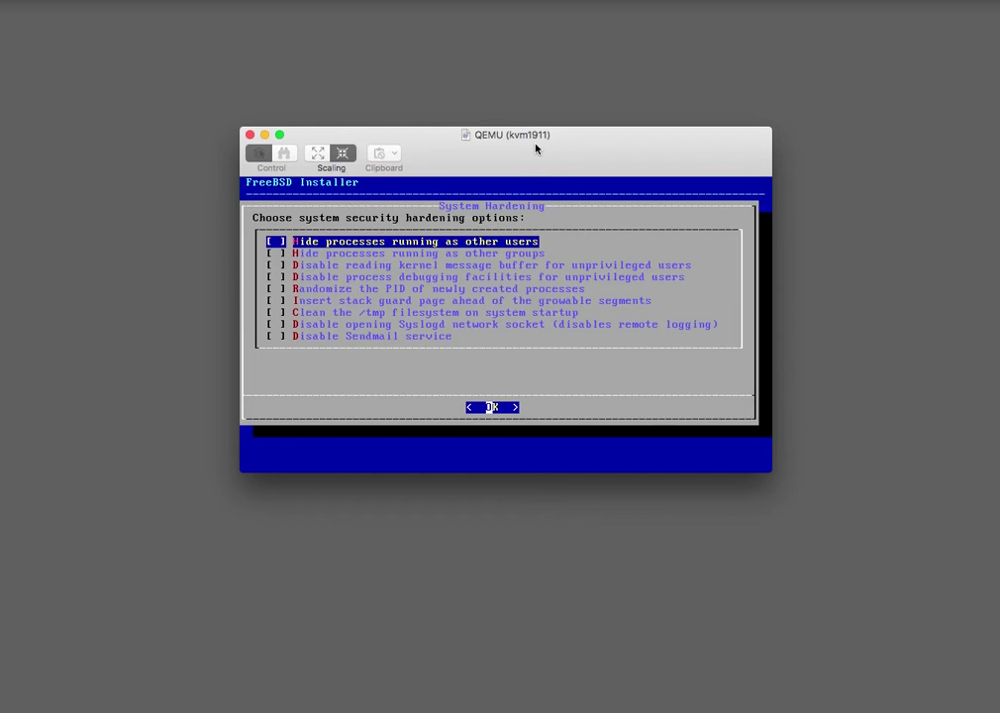
Check 'Clean the /tmp filesystem' and 'Disable Sendmail service' in System Hardening and confirm.
key("Down")
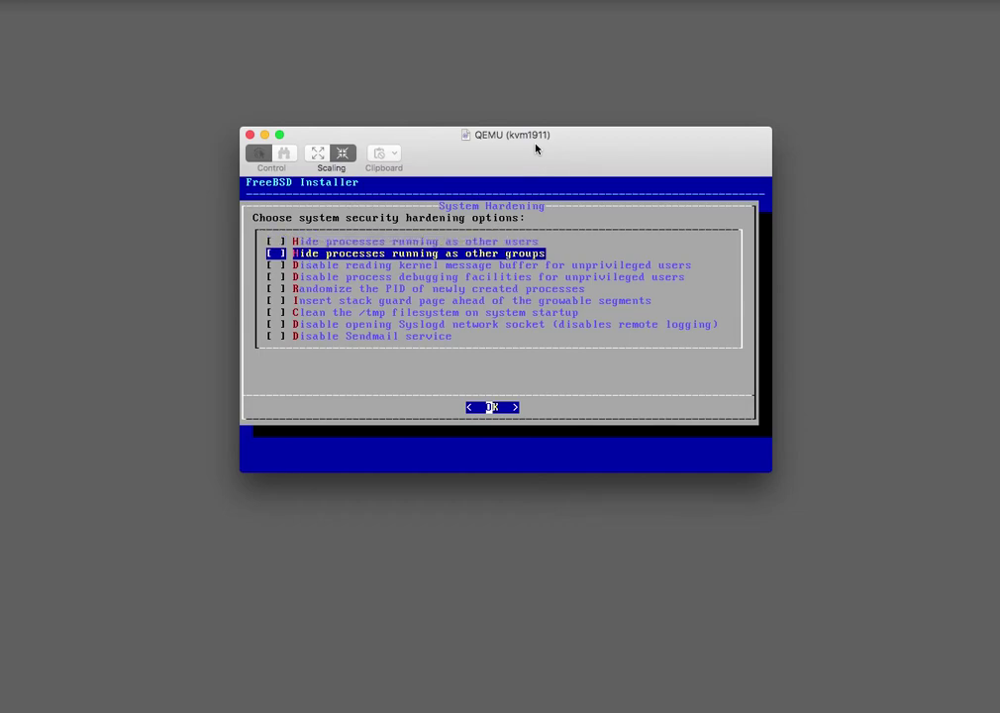
key("Down")
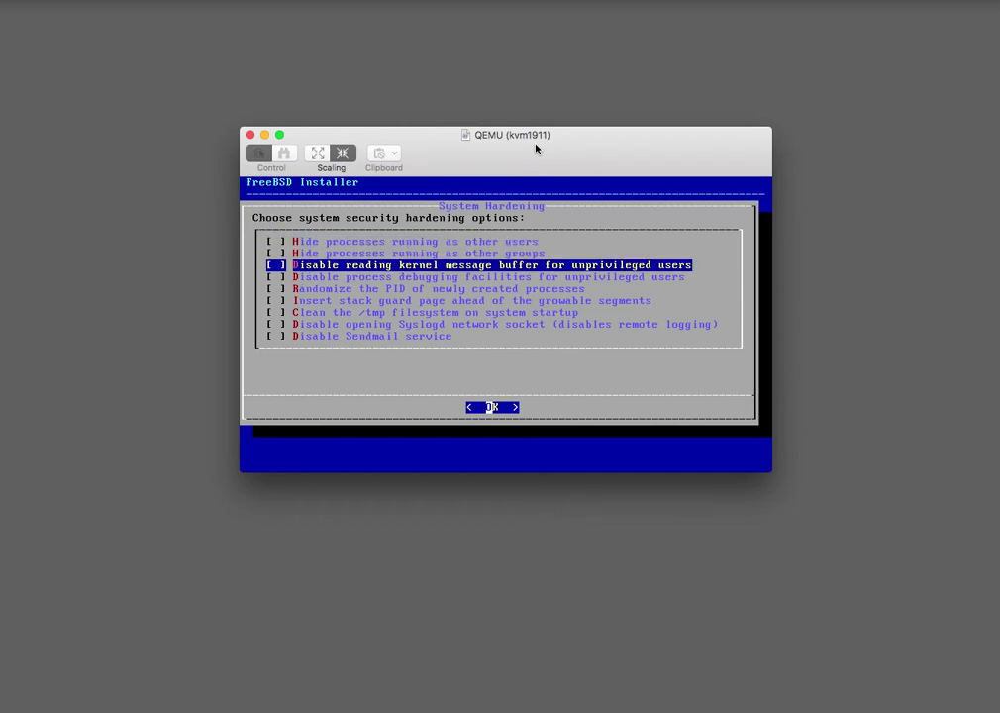
key("Down")
key("Down")
key("Down")
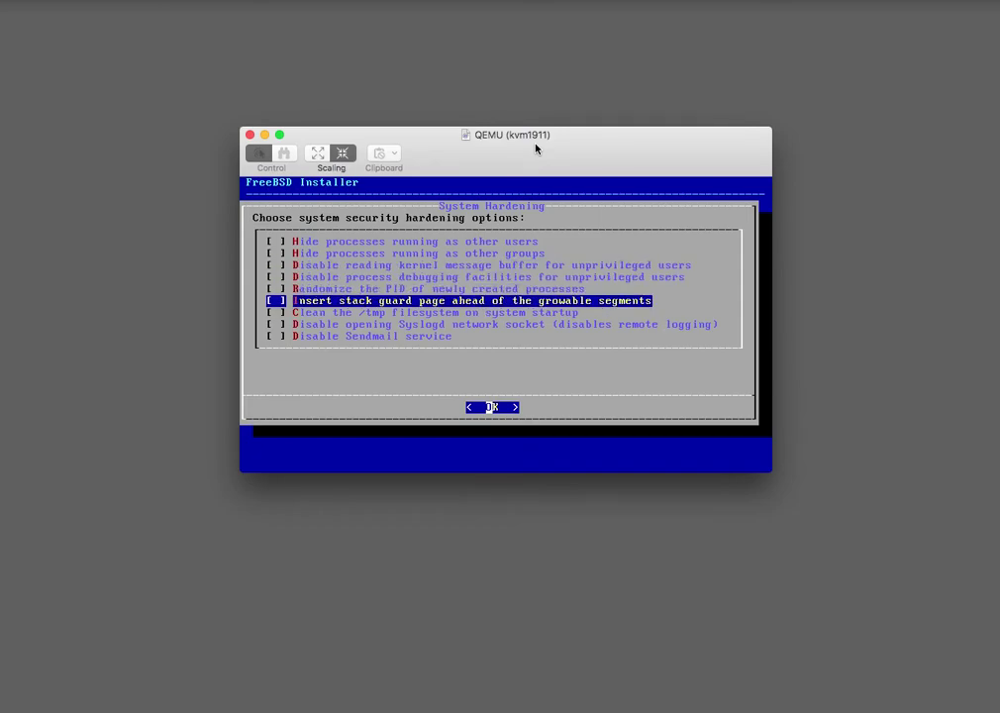
key("Down")
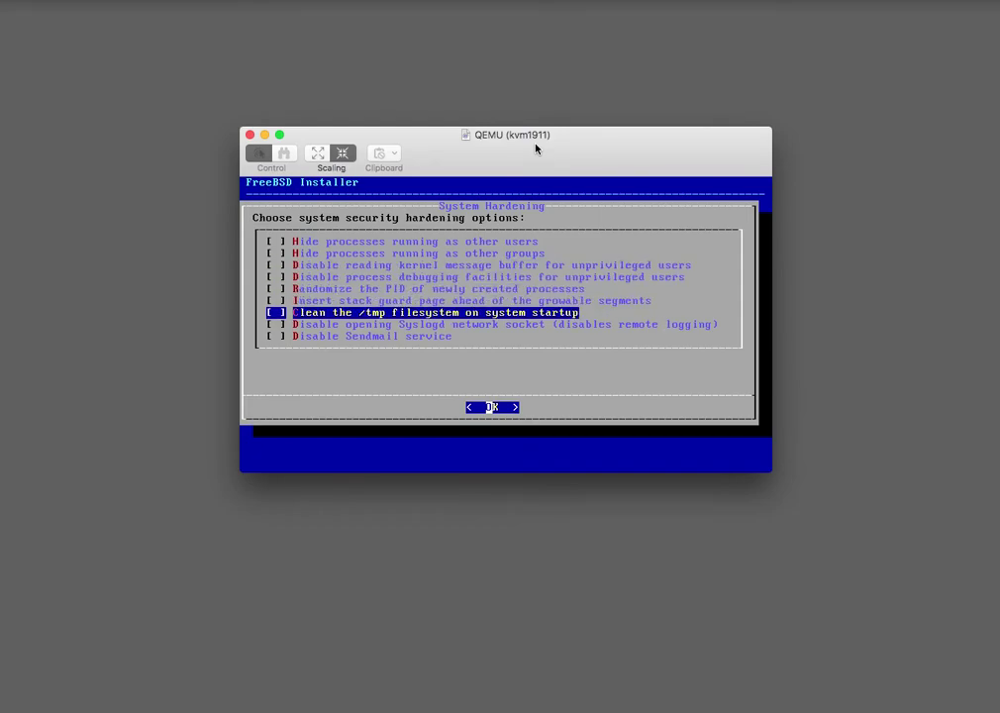
key("space")
key("Down")
key("Down")
key("space")
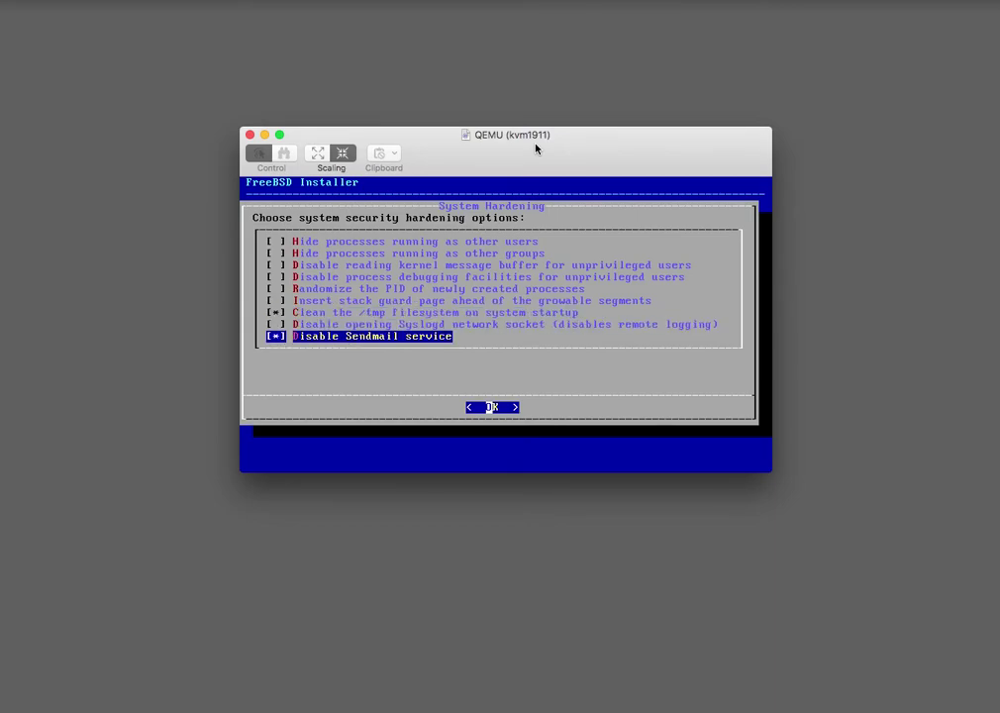
key("Return")
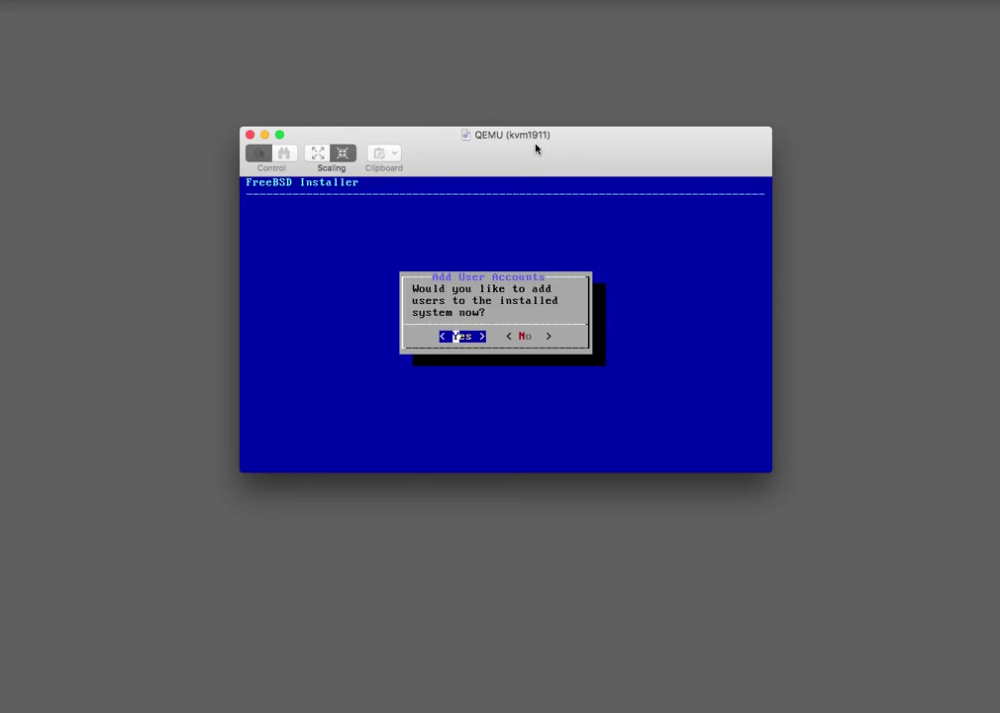
Add a user account with a username, keeping default group, class, sh shell and home directory.
key("Return")
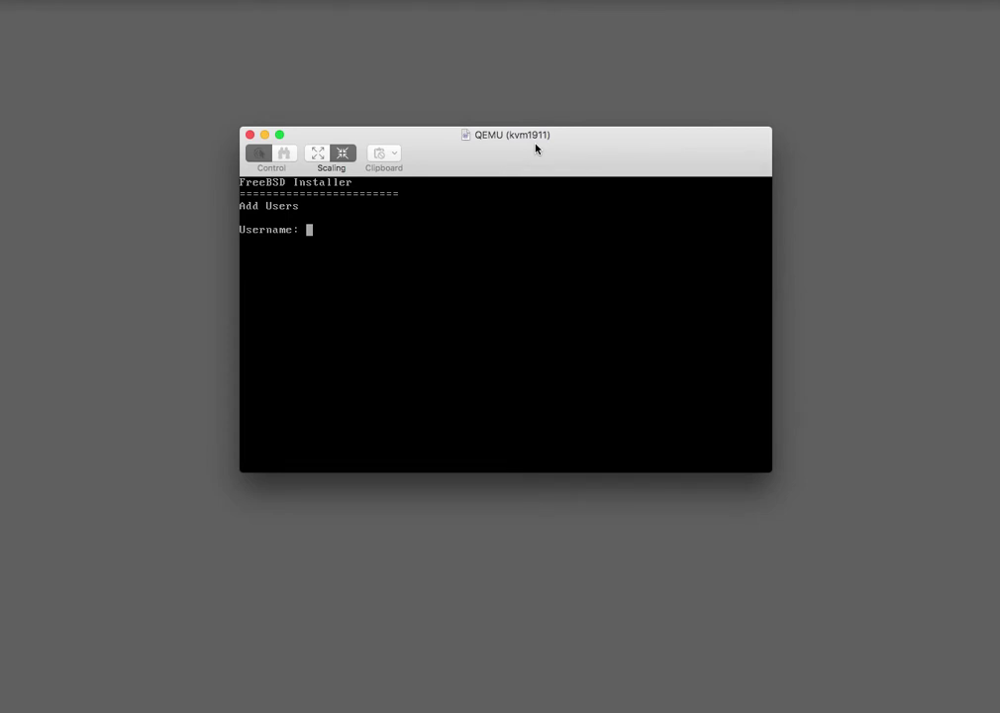
type("a")
key("Return")
key("Return")
key("Return")
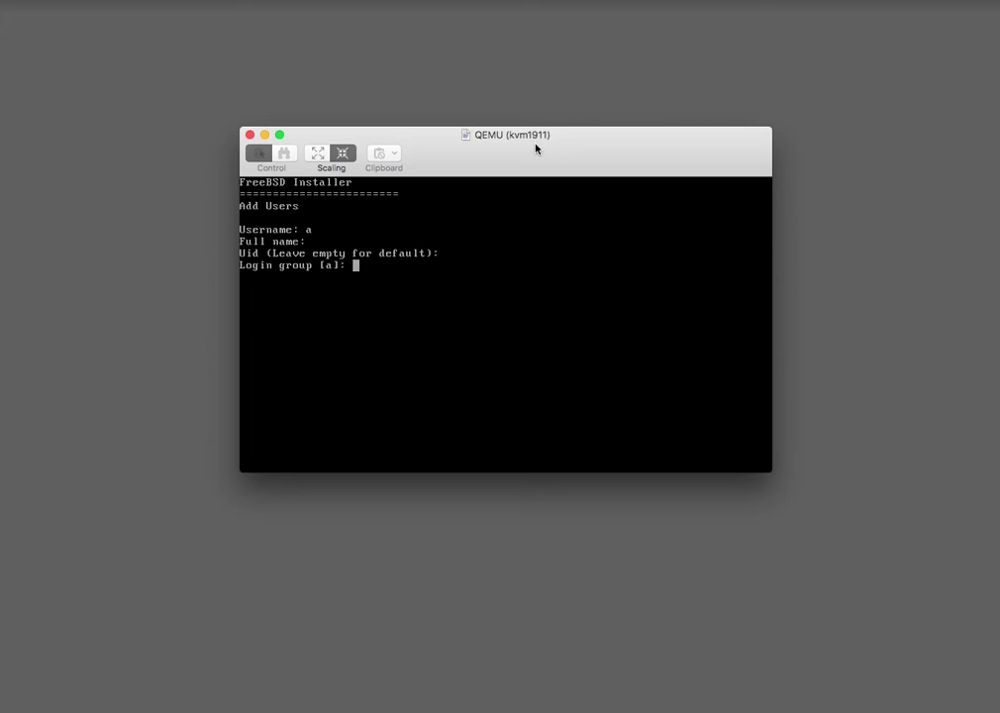
key("Return")
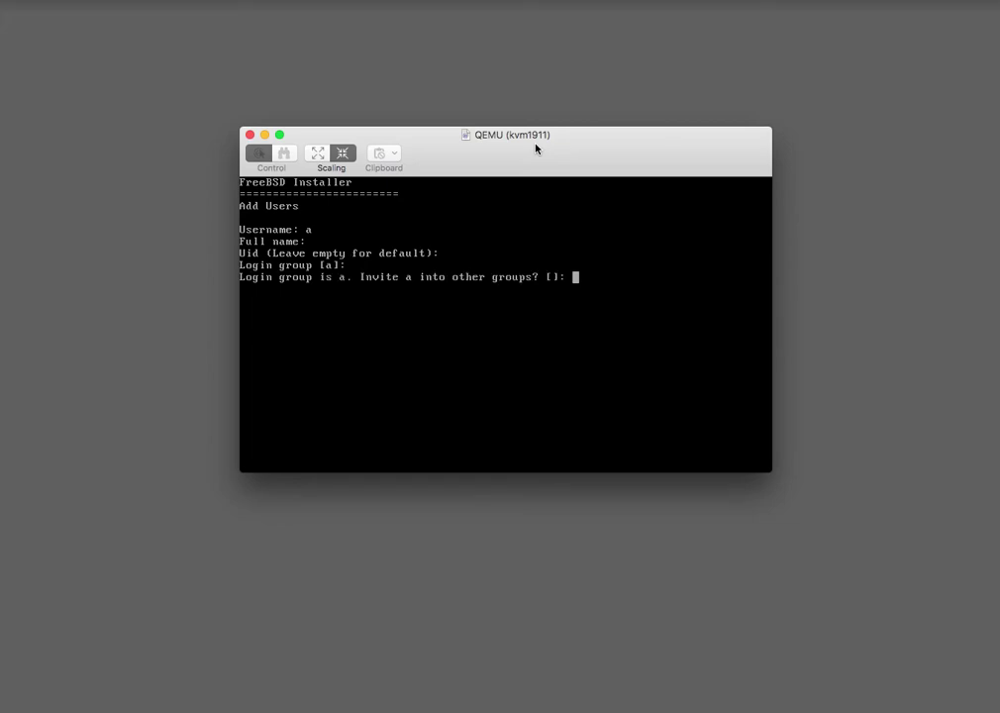
key("Return")
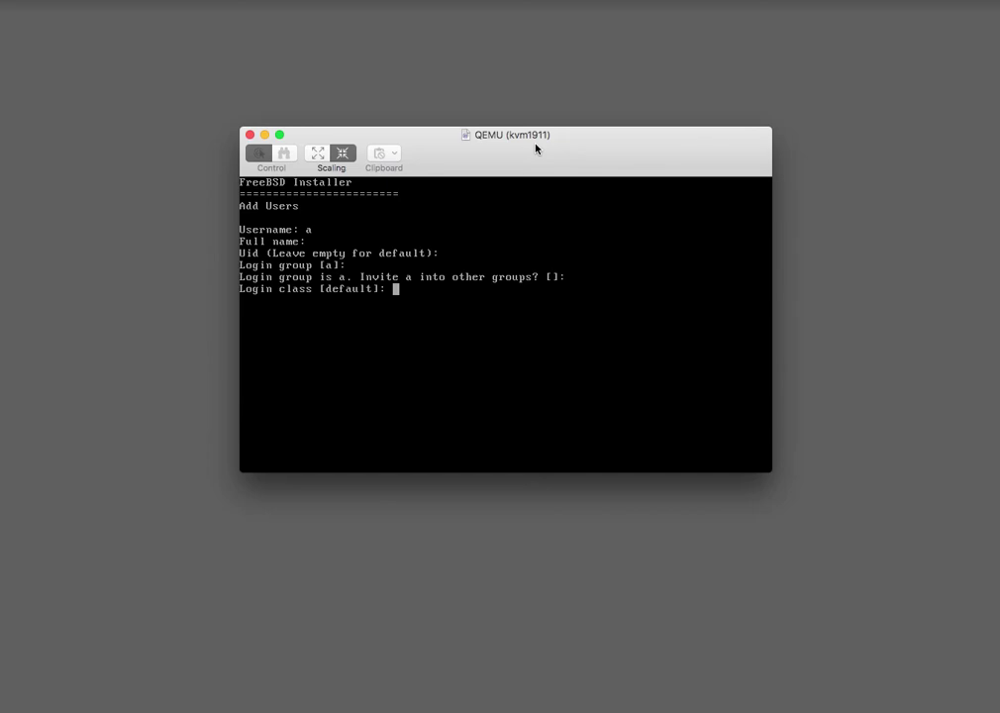
key("Return")
key("Return")
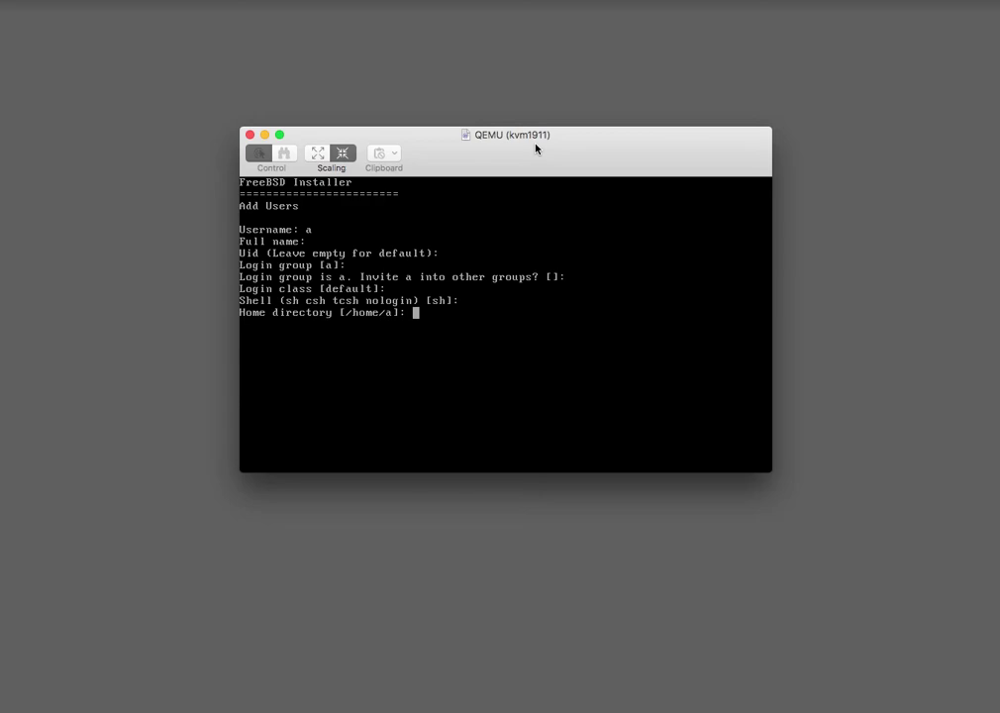
key("Return")
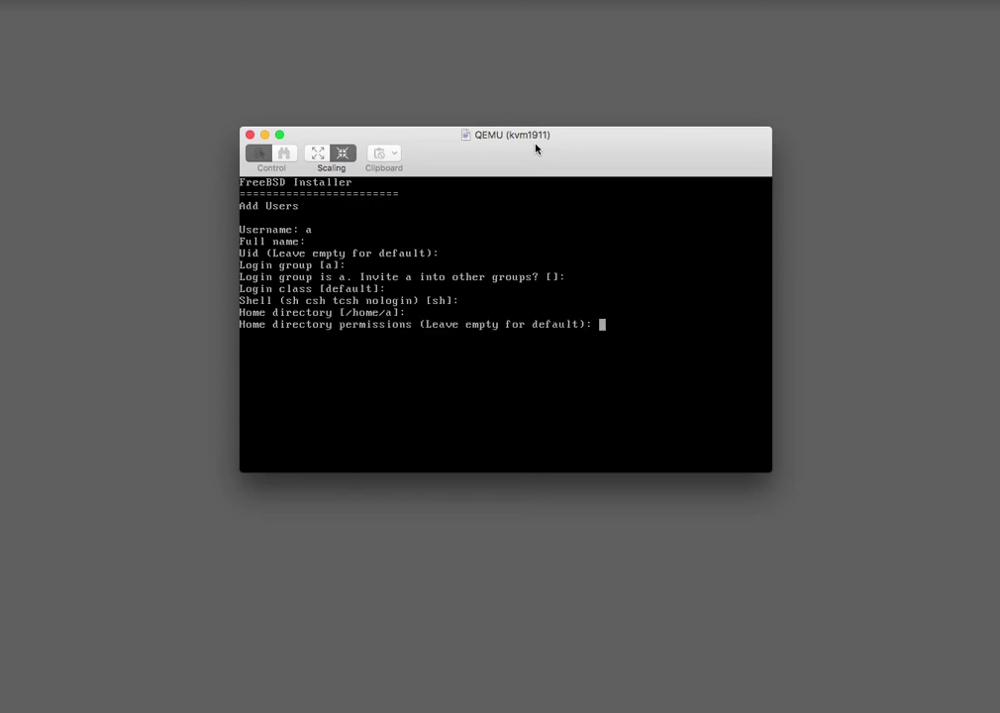
key("Return")
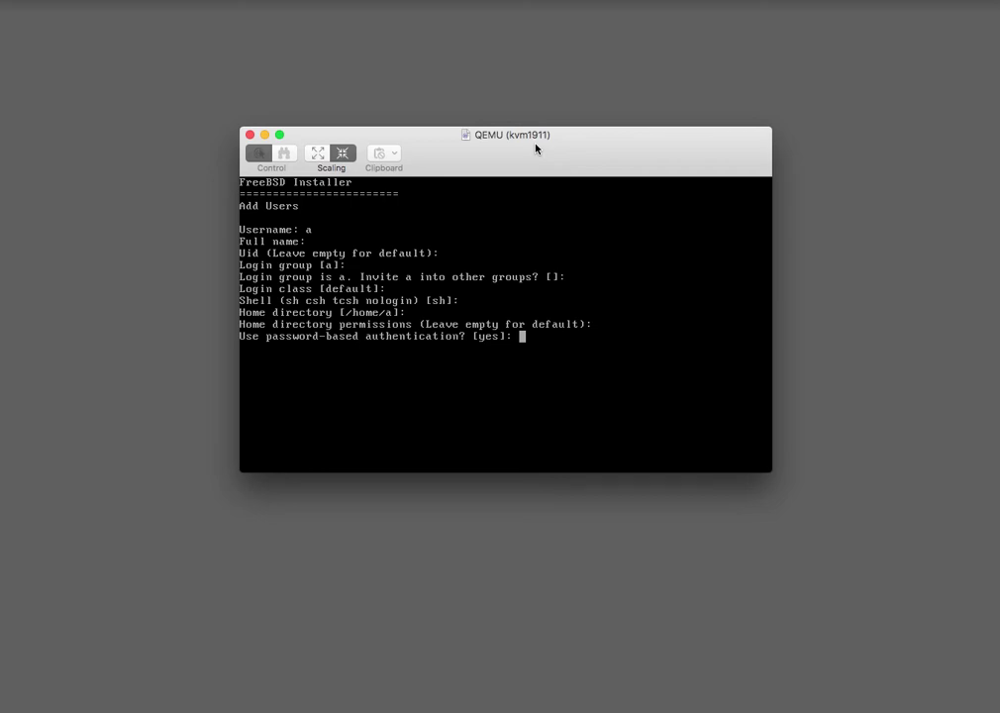
Use password authentication with a non-empty, non-random password entered twice, leaving the account unlocked.
key("Return")
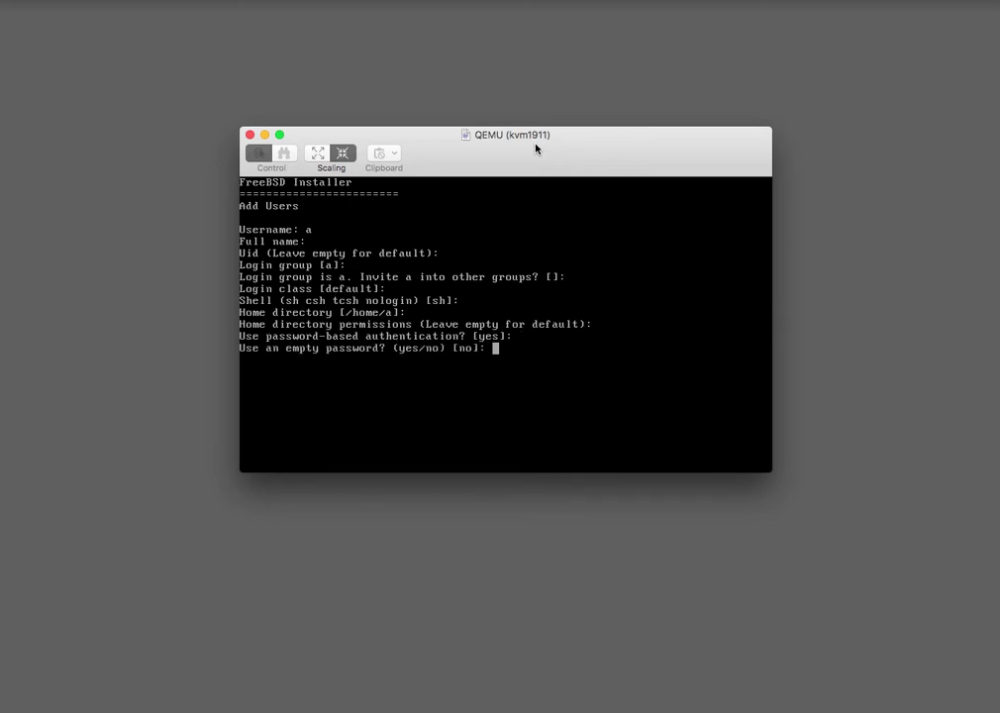
key("Return")
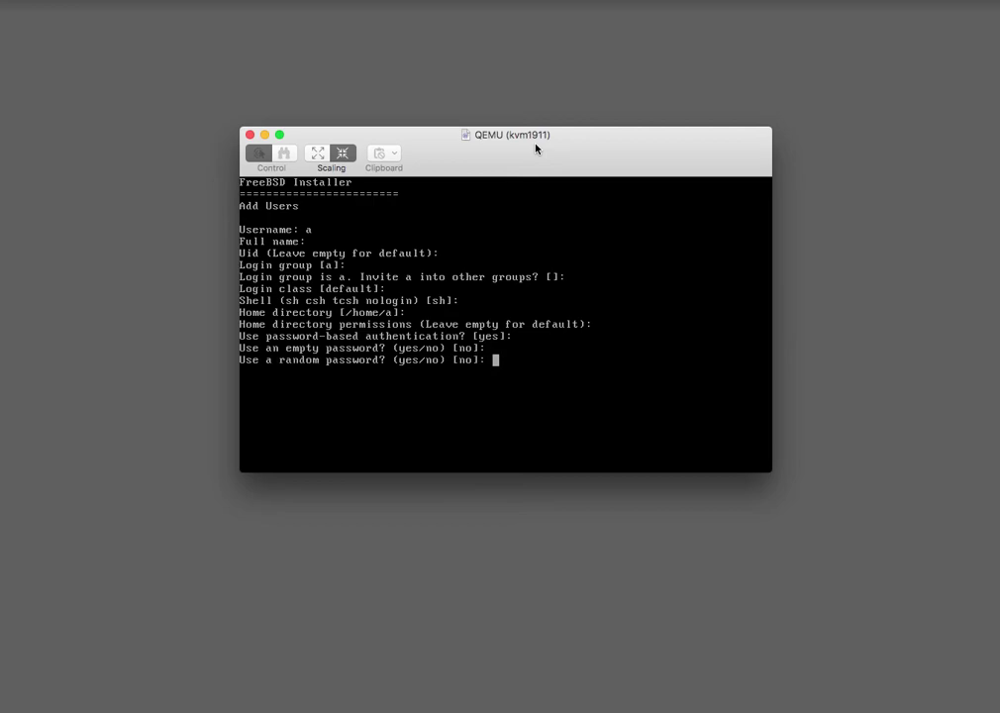
type("no")
key("Return")
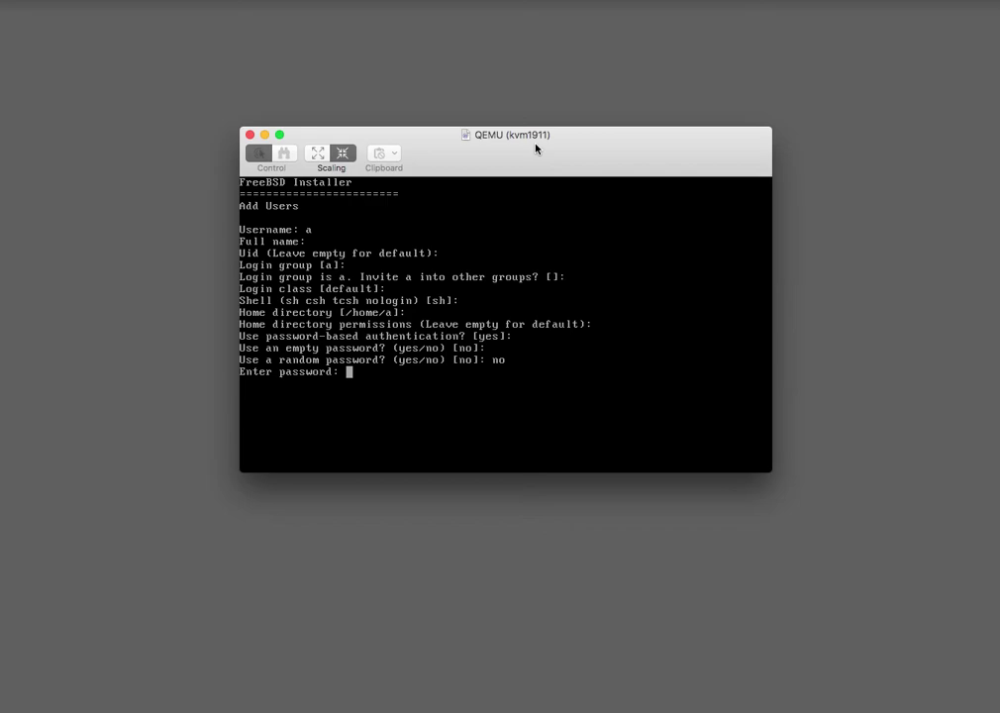
key("Return")
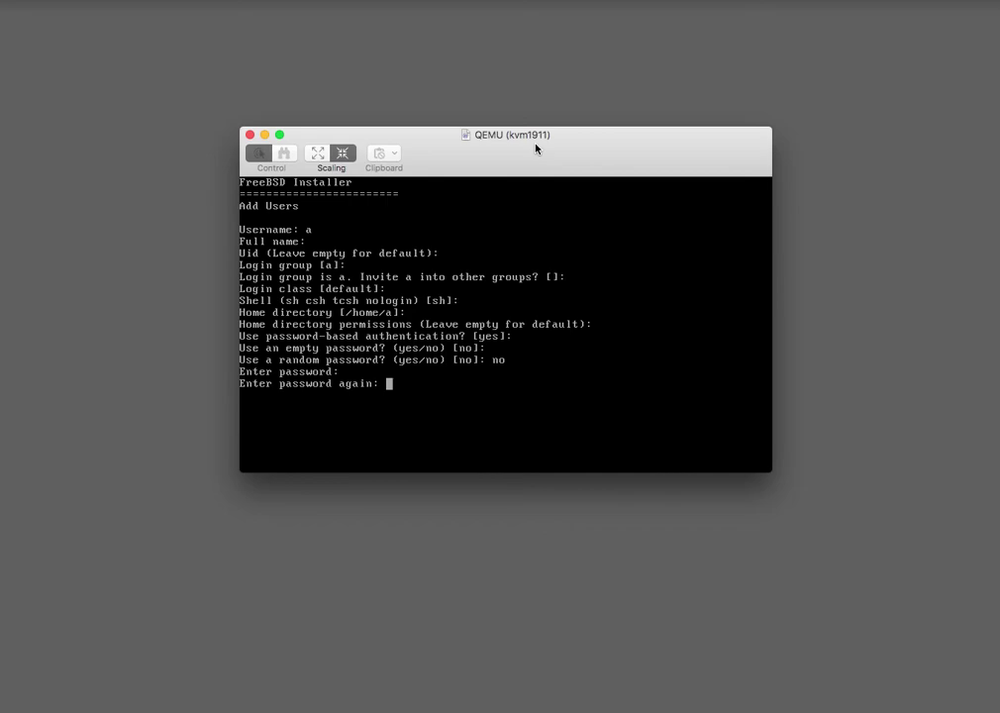
key("Return")
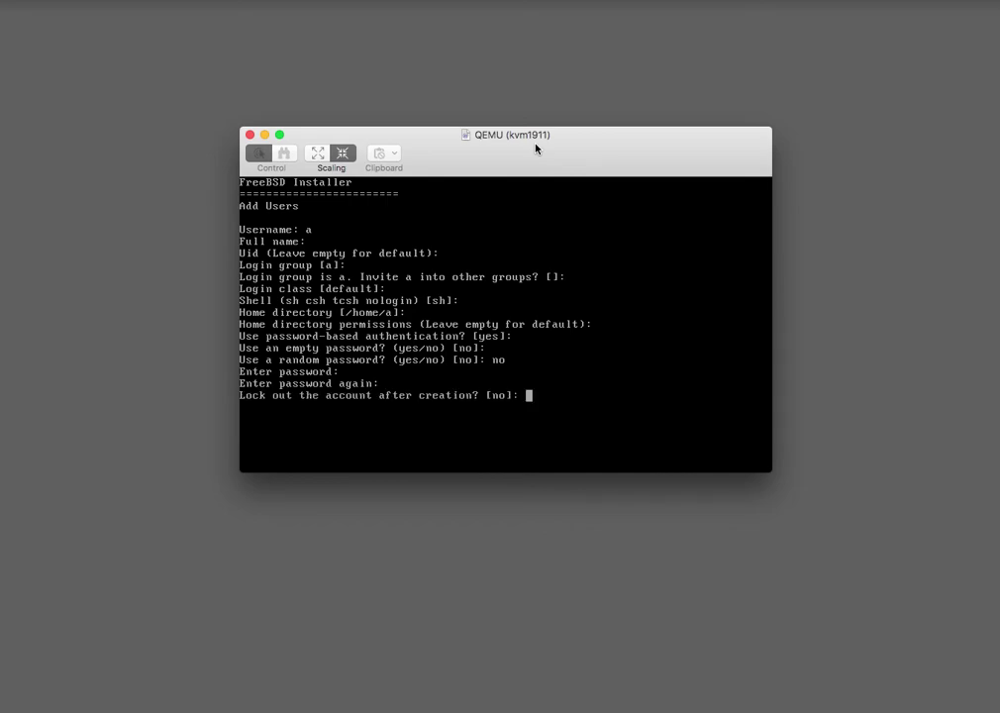
key("Return")
Confirm the account details with yes and answer no to adding another user.
type("yes")
key("Return")
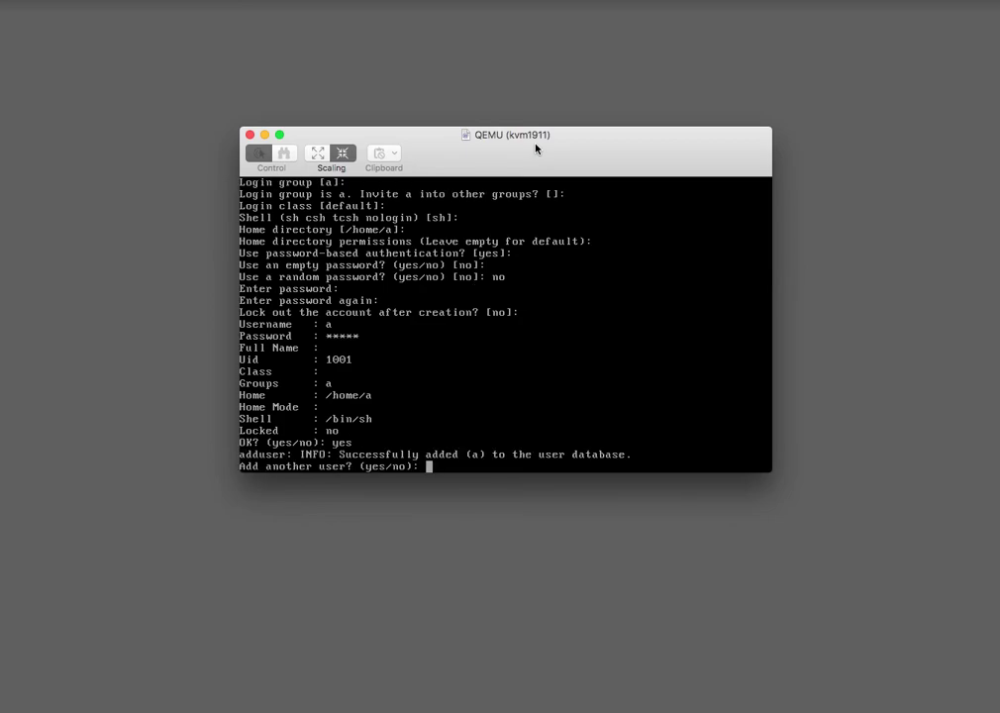
type("no")
key("Return")
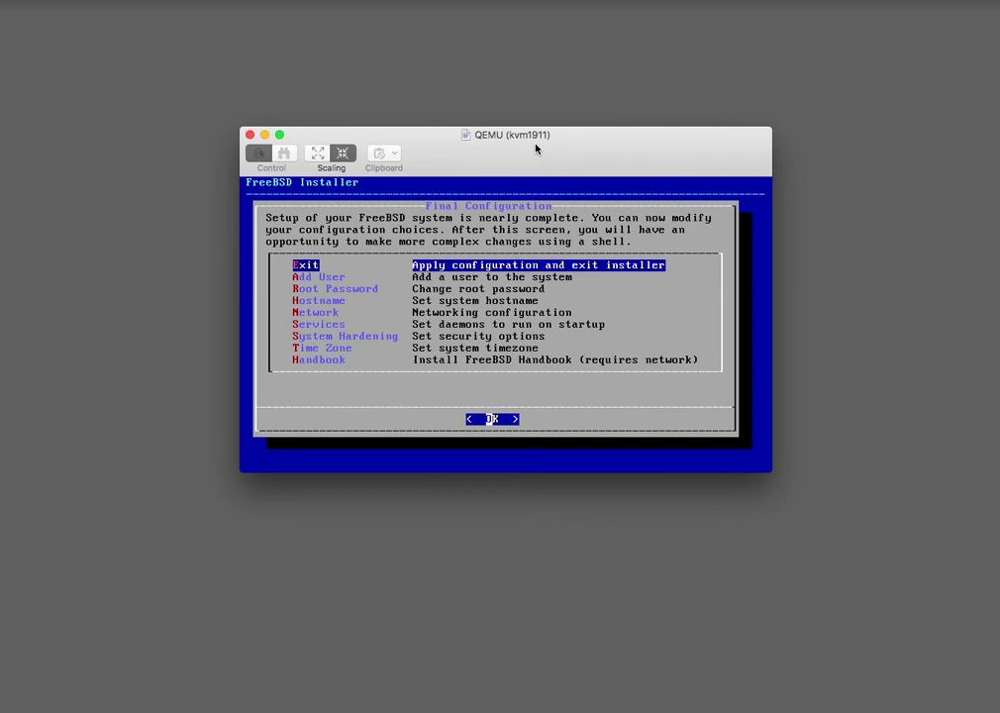
Exit Final Configuration to apply settings and decline opening a manual configuration shell.
key("Return")
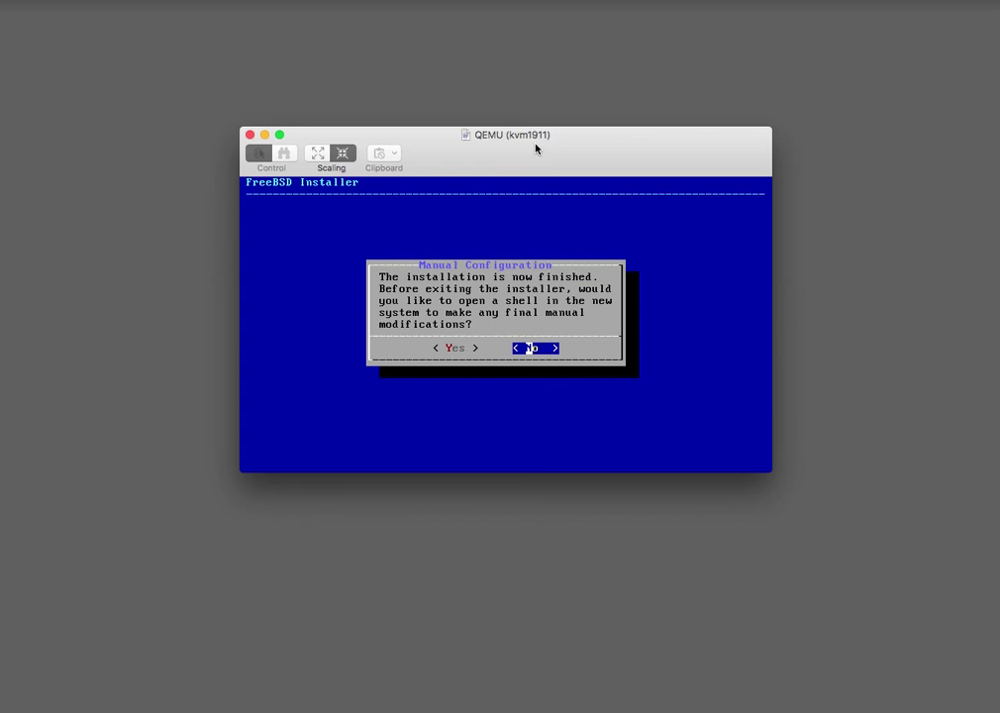
key("Return")
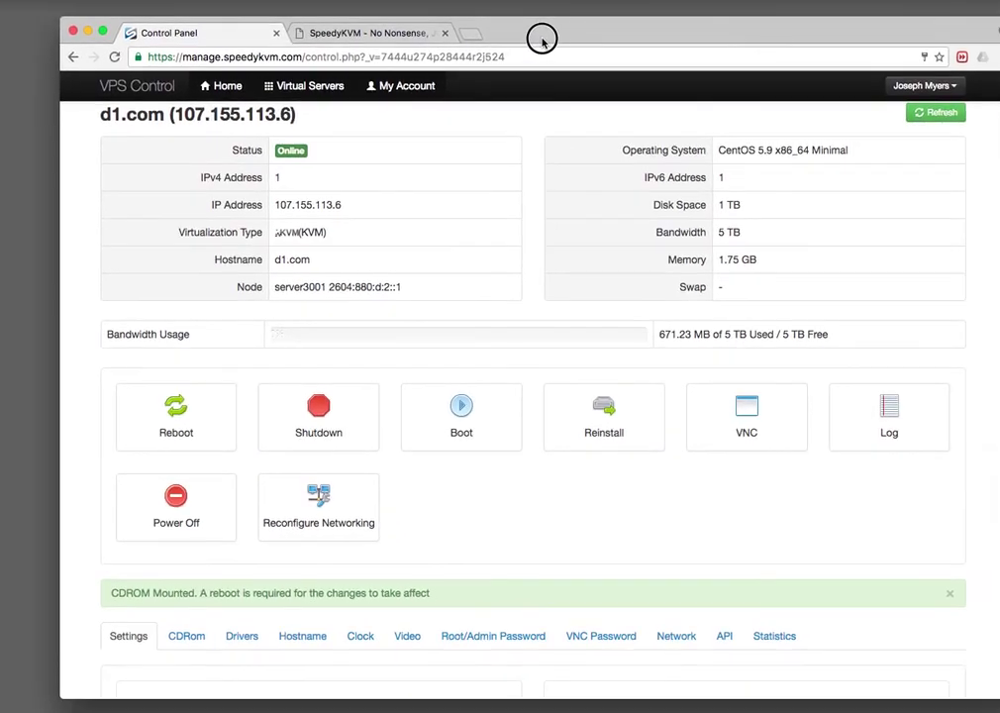
Unmount the FreeBSD installation CD from the server's CDRom settings.
scroll(314, 370, "down", 5)
scroll(314, 370, "down", 2)
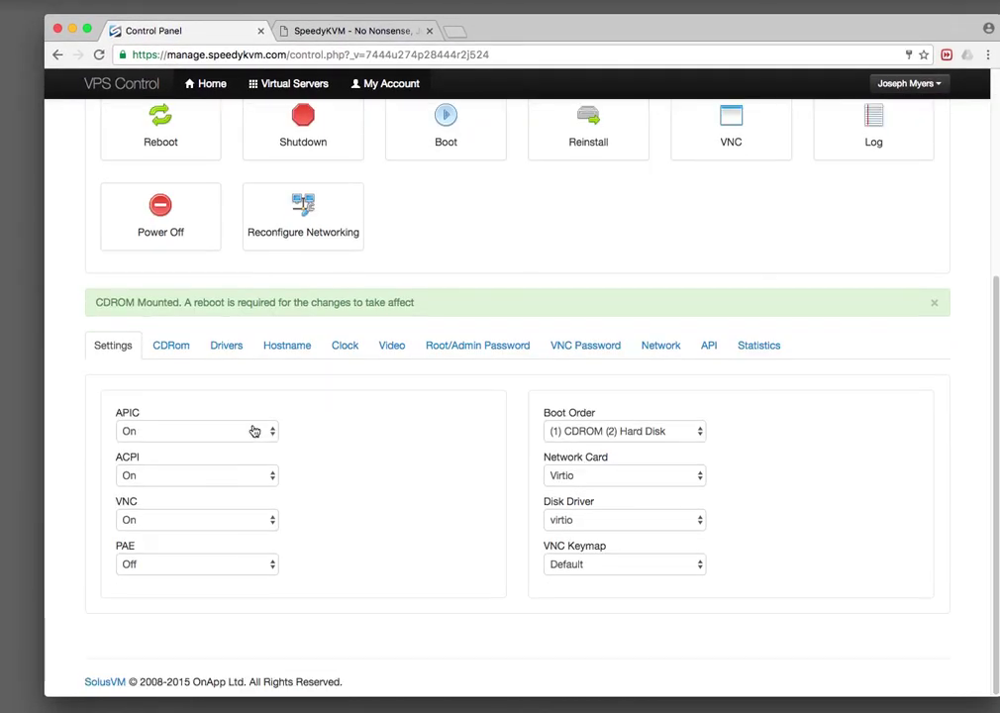
left_click(174, 345)
left_click(134, 580)
Set the server's Boot Order to '(1) Hard Disk (2) CDROM'.
left_click(113, 479)
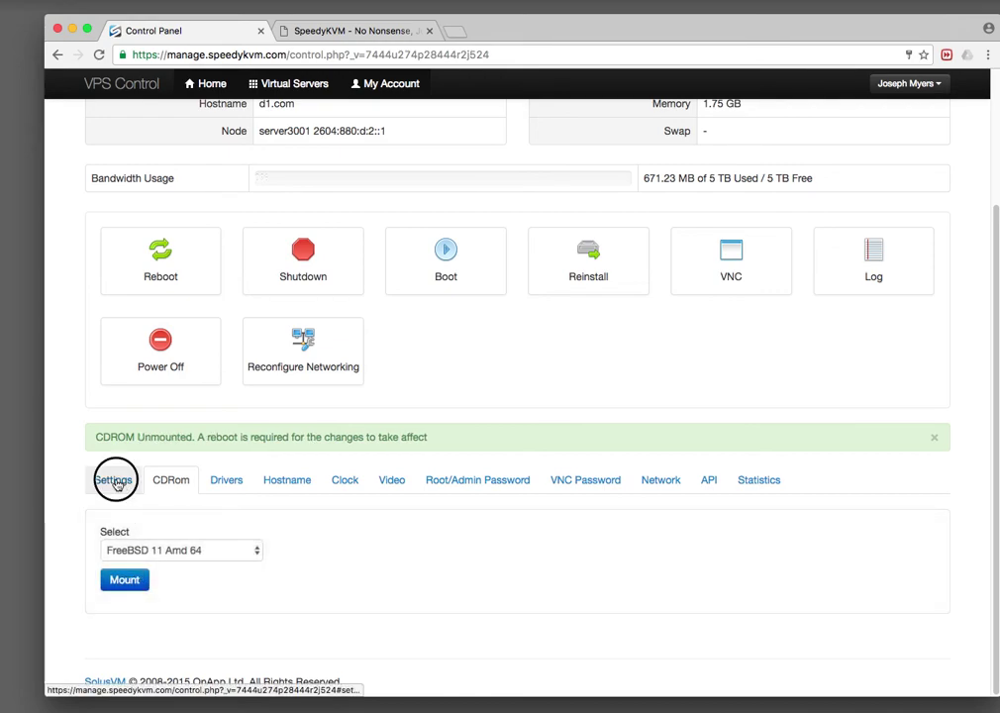
left_click(582, 566)
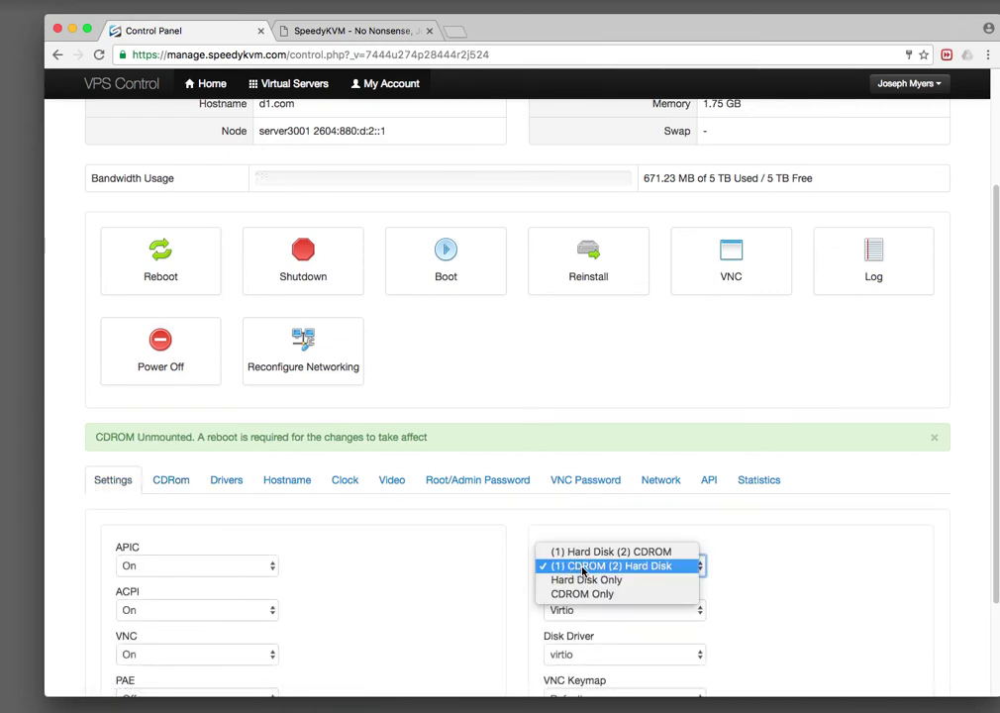
left_click(594, 551)
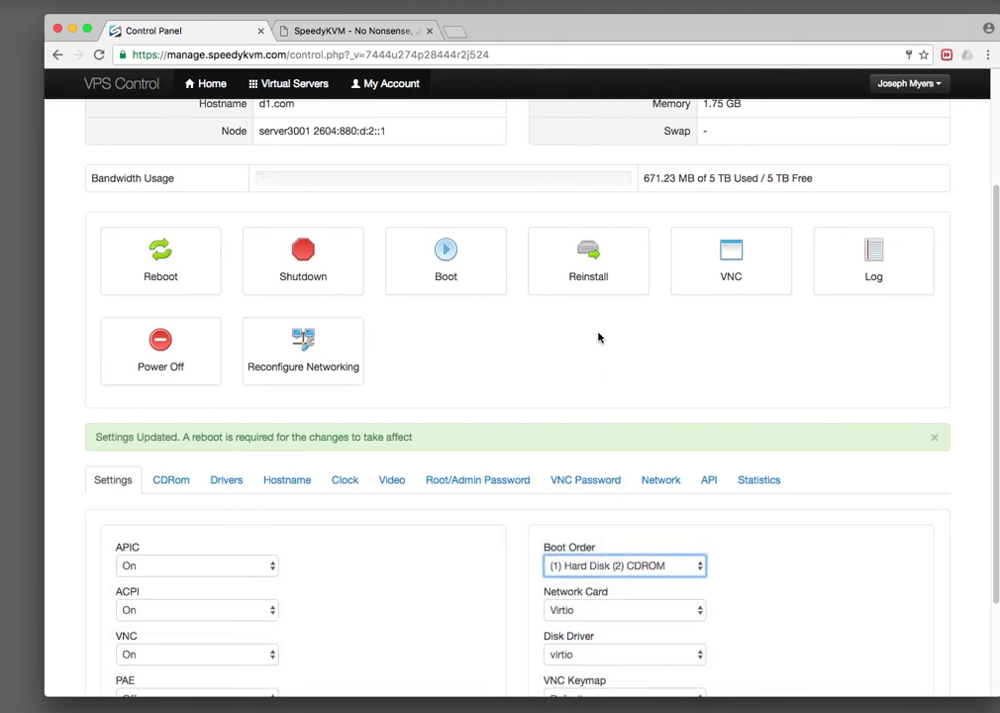
scroll(576, 370, "up", 3)
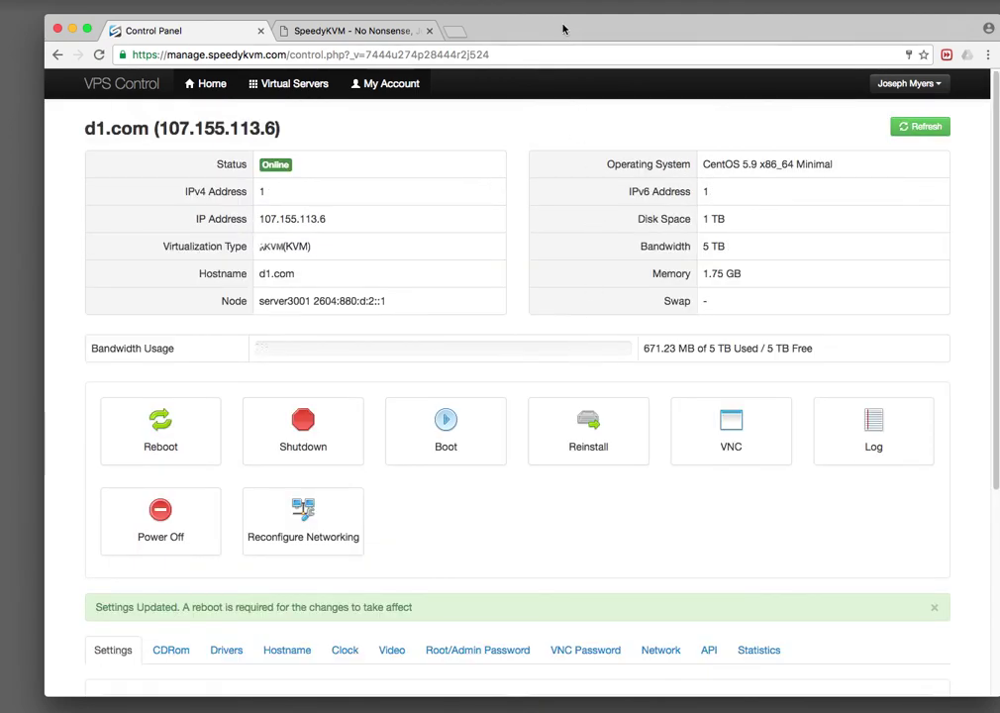
scroll(561, 347, "down", 3)
left_click(567, 287)
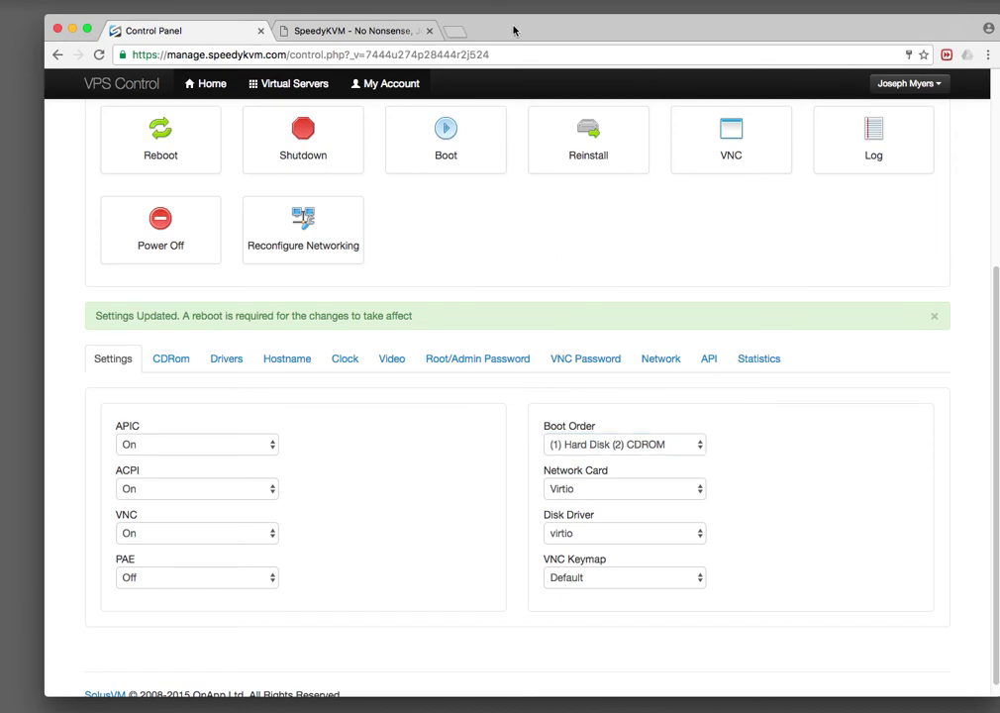
left_click_drag(446, 20, 605, 141)
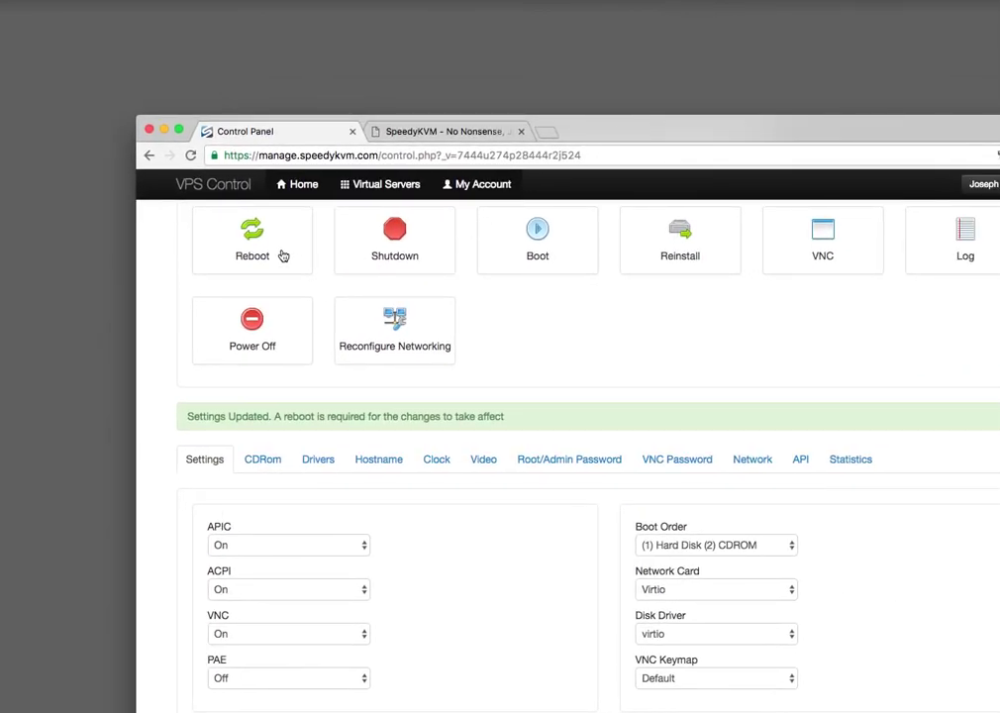
left_click_drag(737, 130, 639, 441)
Reboot the virtual server from SolusVM, confirming Yes, and watch the QEMU console boot.
left_click(555, 246)
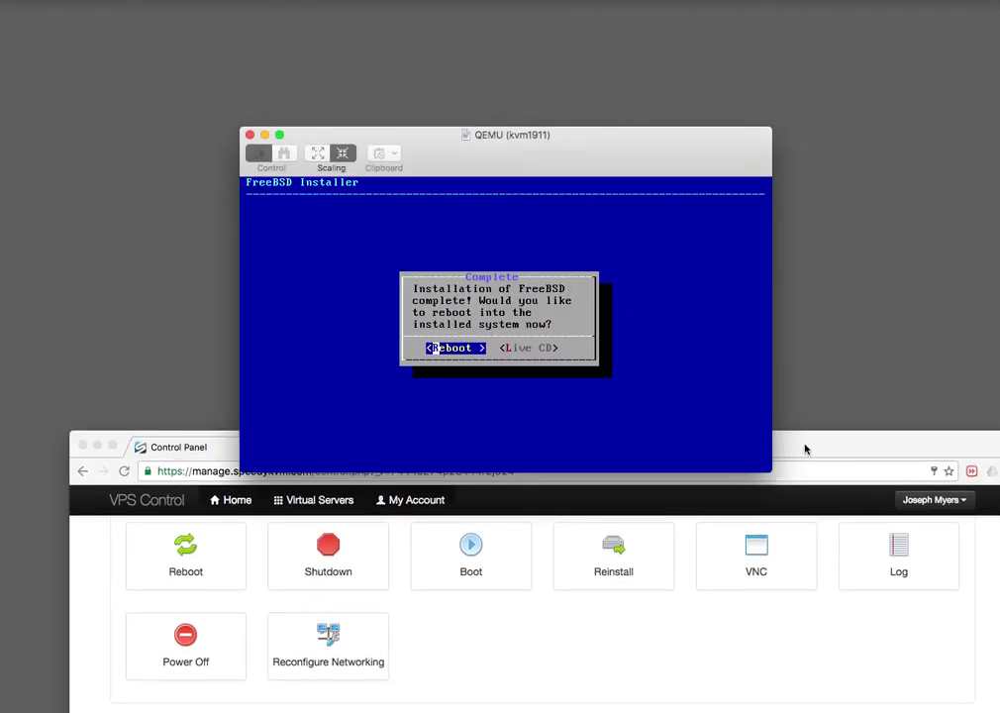
left_click_drag(805, 449, 806, 83)
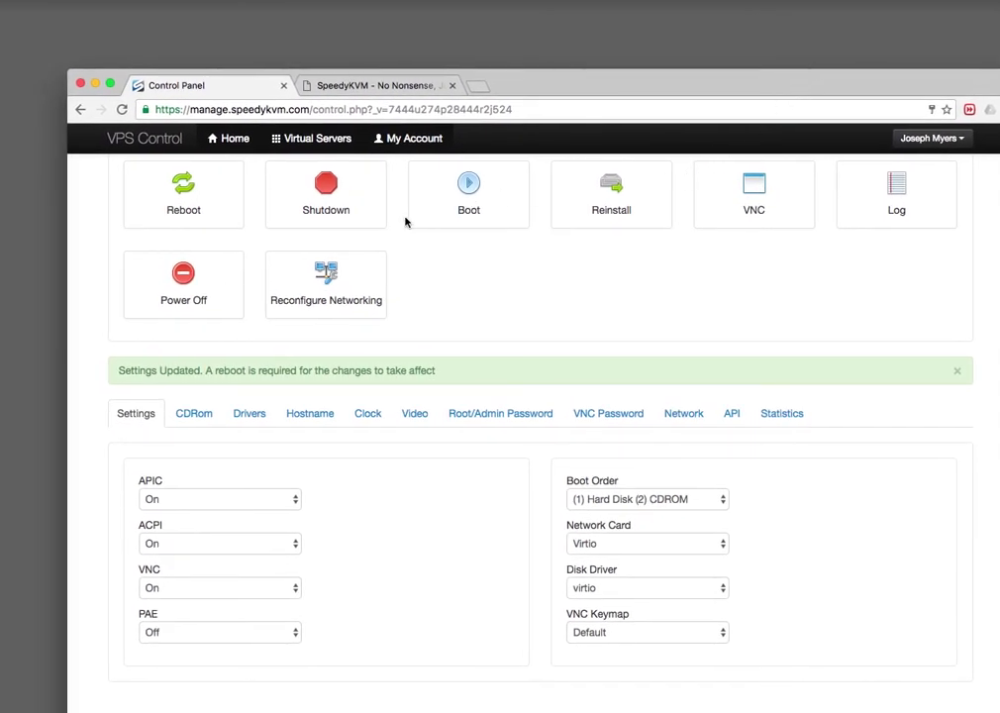
left_click(195, 198)
left_click(720, 291)
left_click_drag(637, 79, 999, 80)
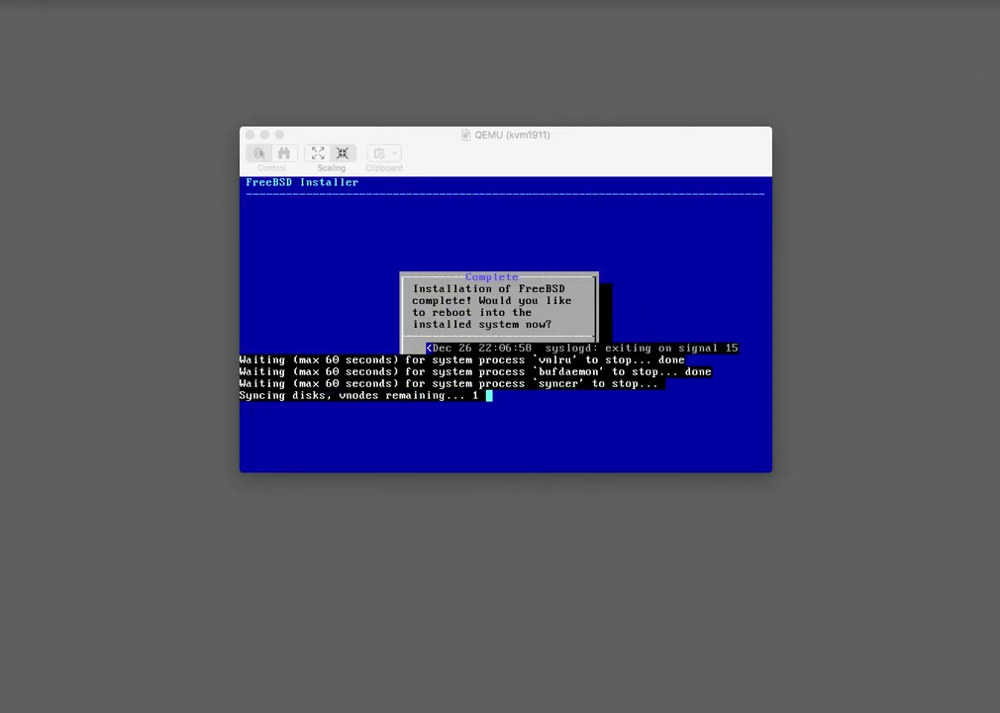
left_click(615, 139)
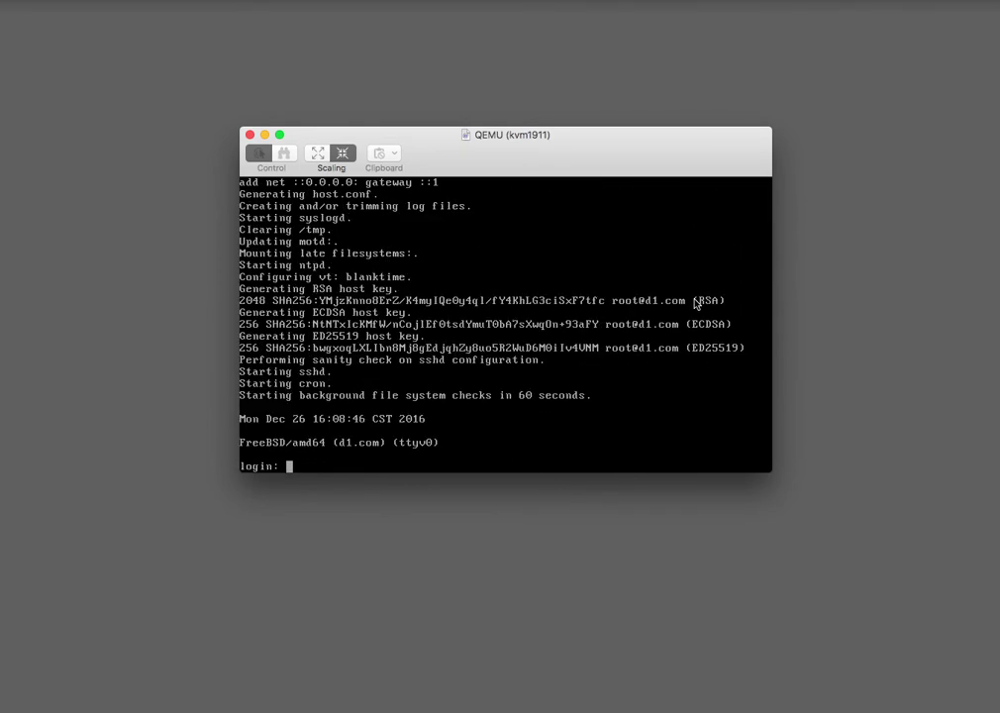
Log in to the FreeBSD console as root with its password.
type("root")
key("Return")
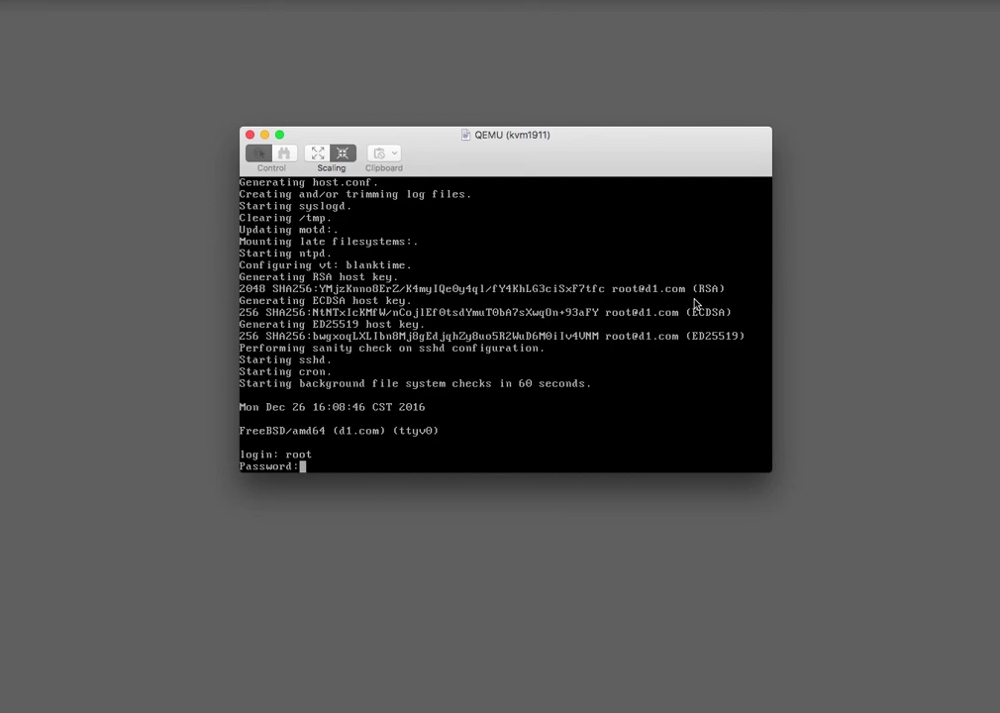
key("Return")
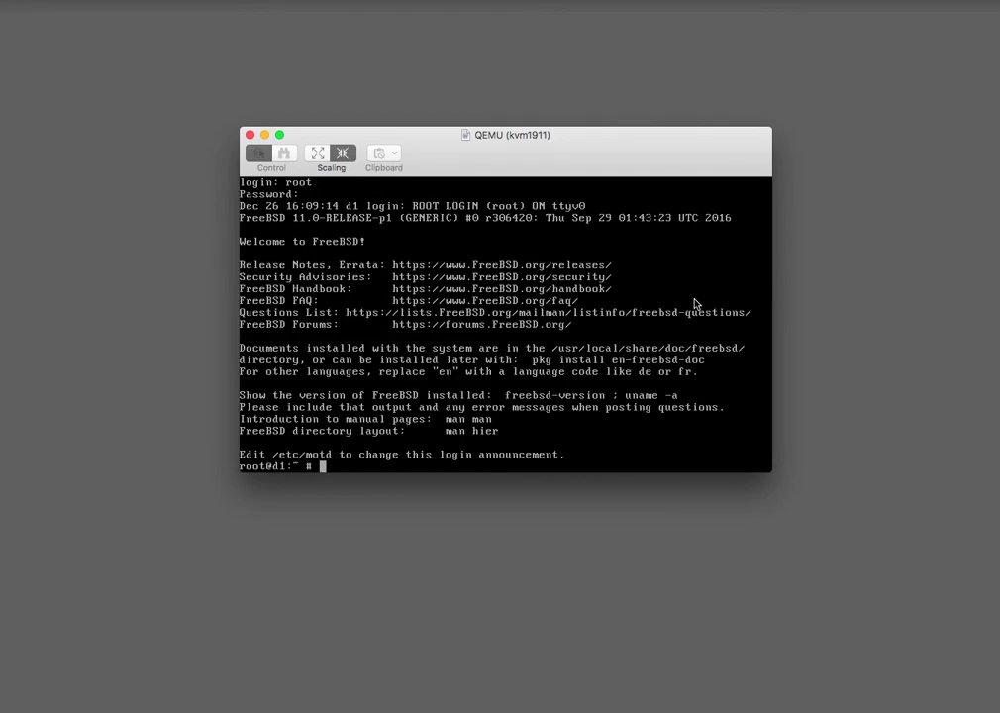
Run df -h, top and date to check disk usage, processes and system time.
type("df -h")
key("Return")
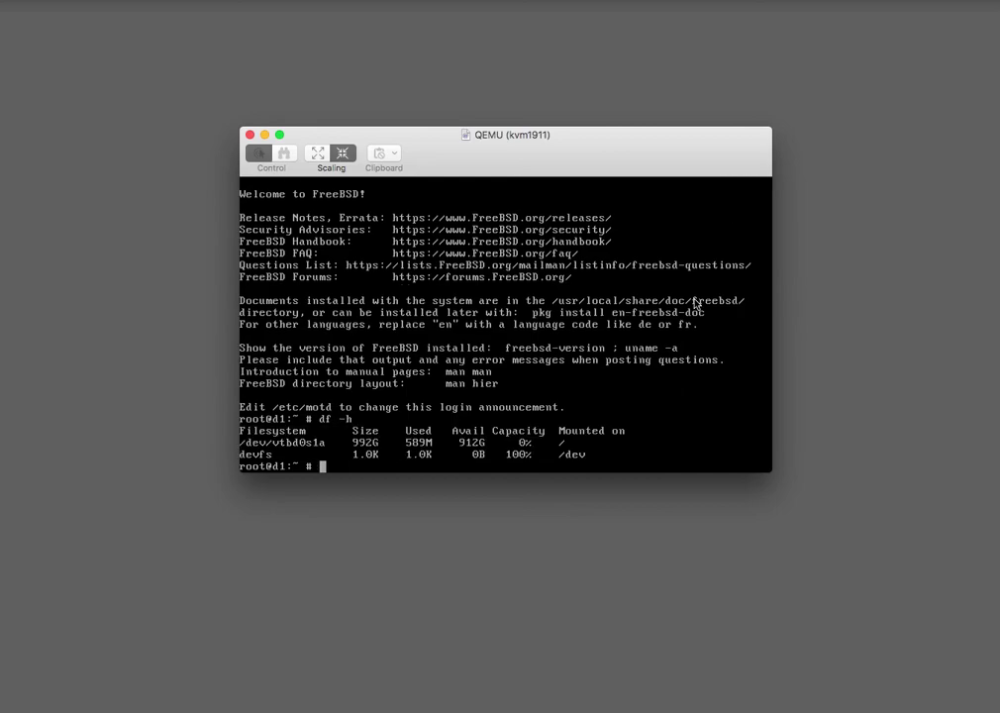
type("top")
key("Return")
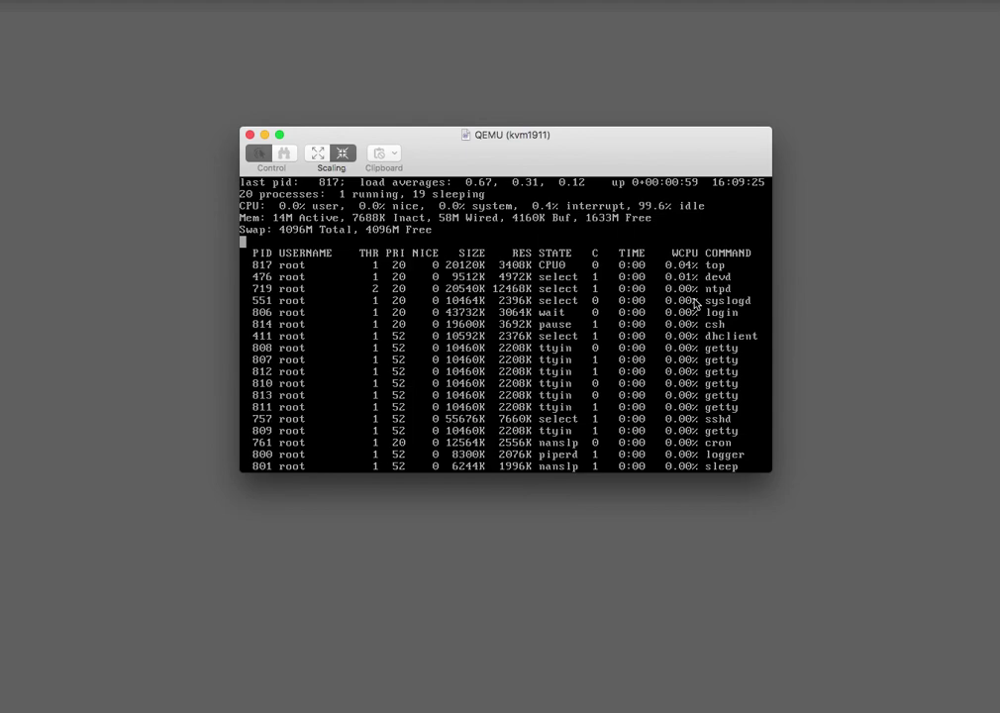
type("qdate")
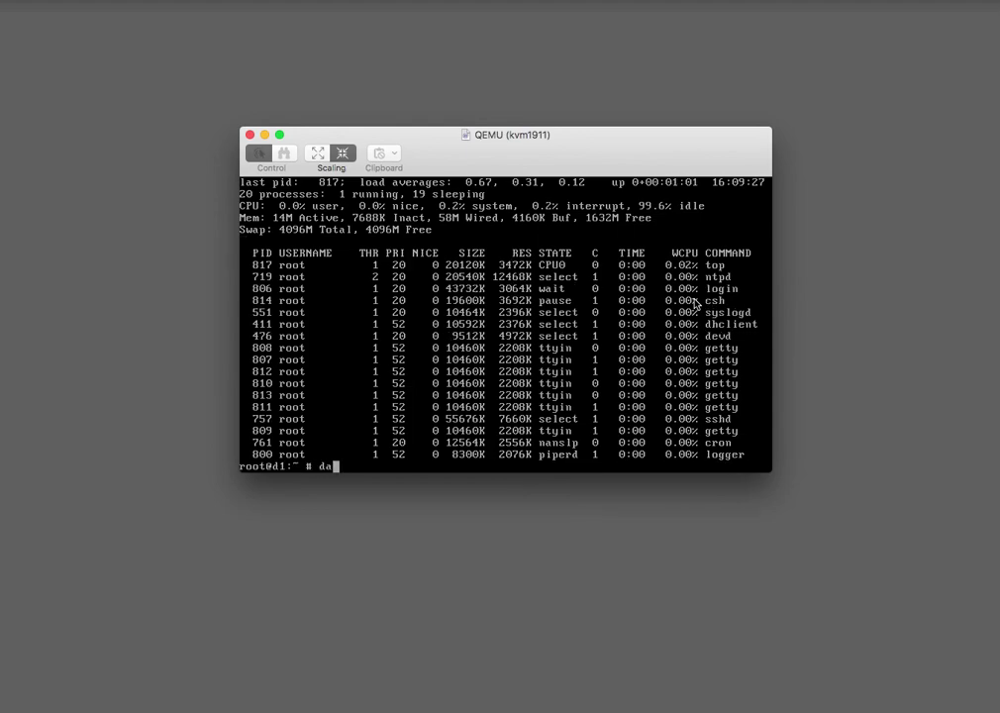
key("Return")
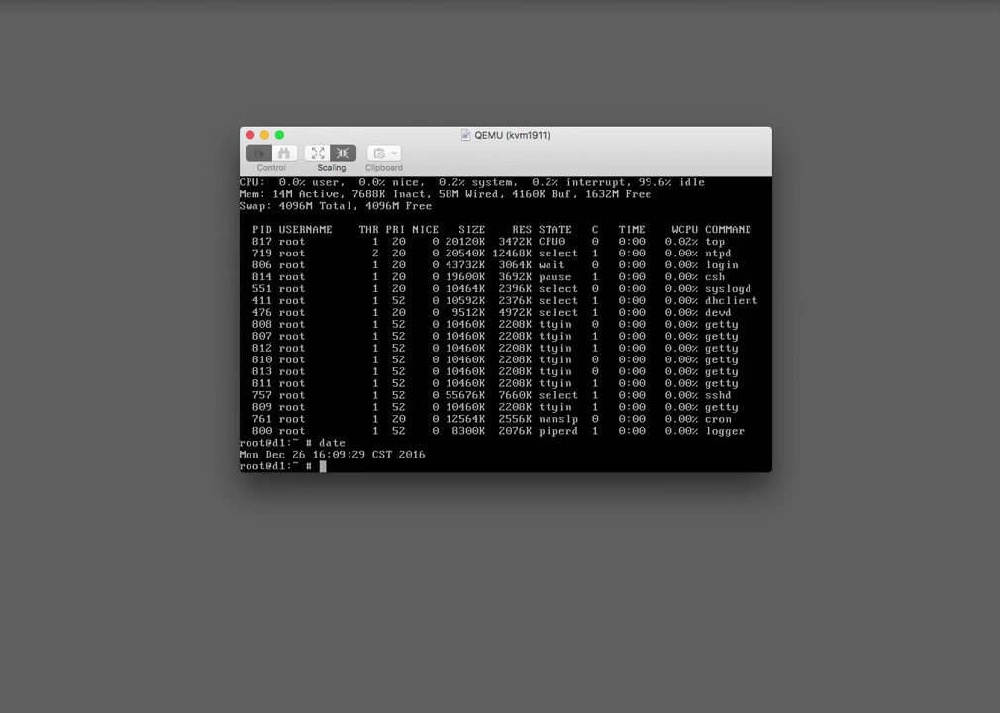
Compare with official time and rerun date, showing Mon Dec 26 16:09:47 CST 2016.
key("super+Tab")
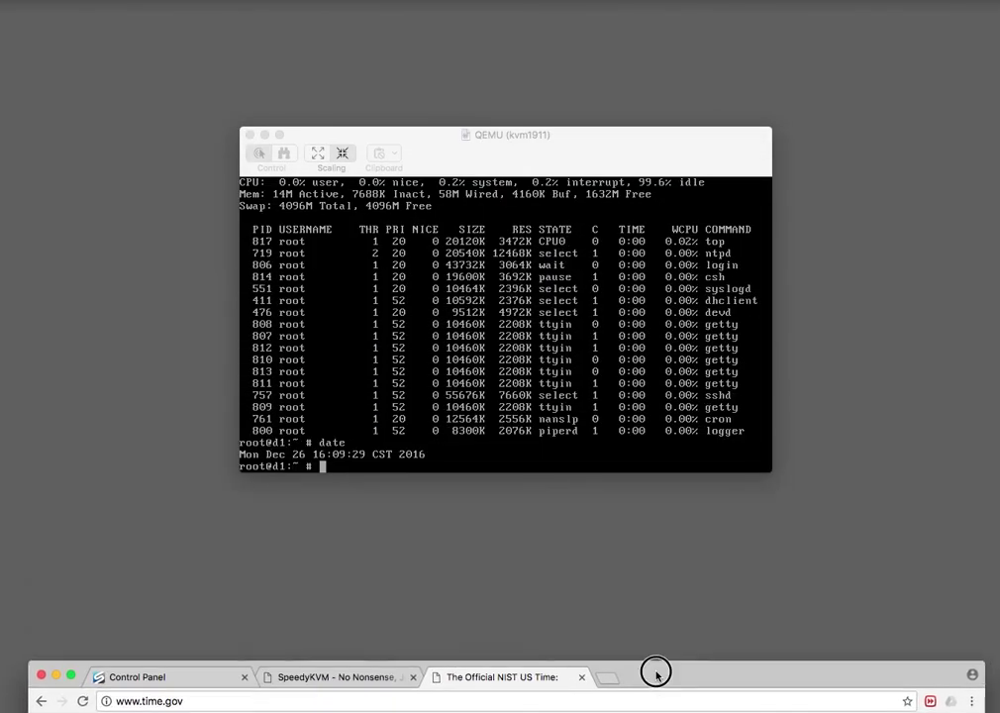
type("date")
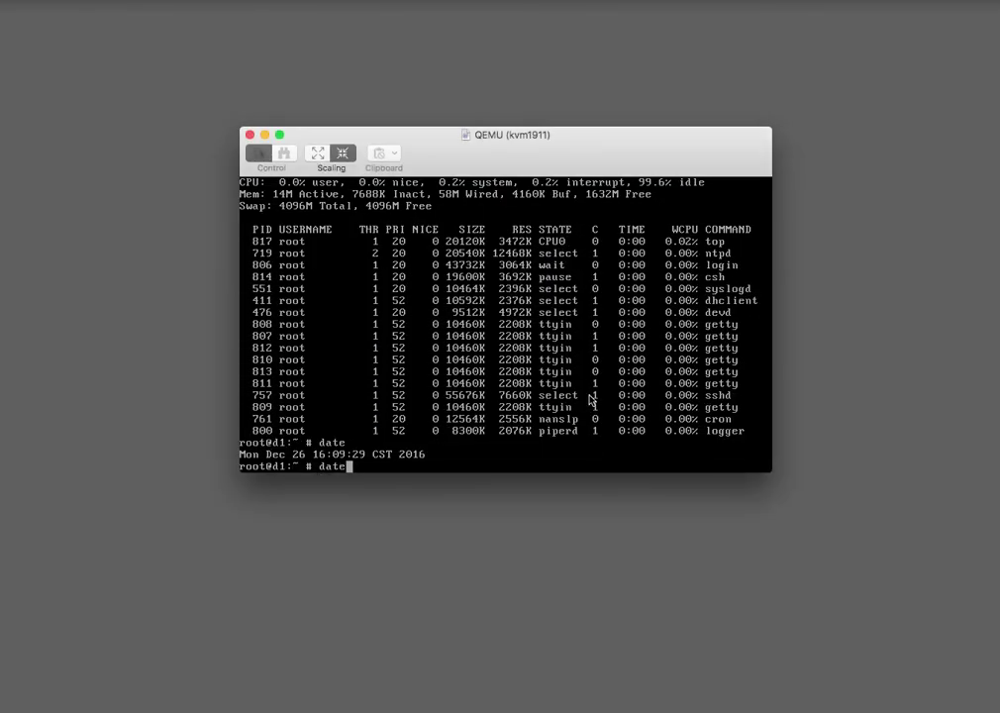
key("Return")
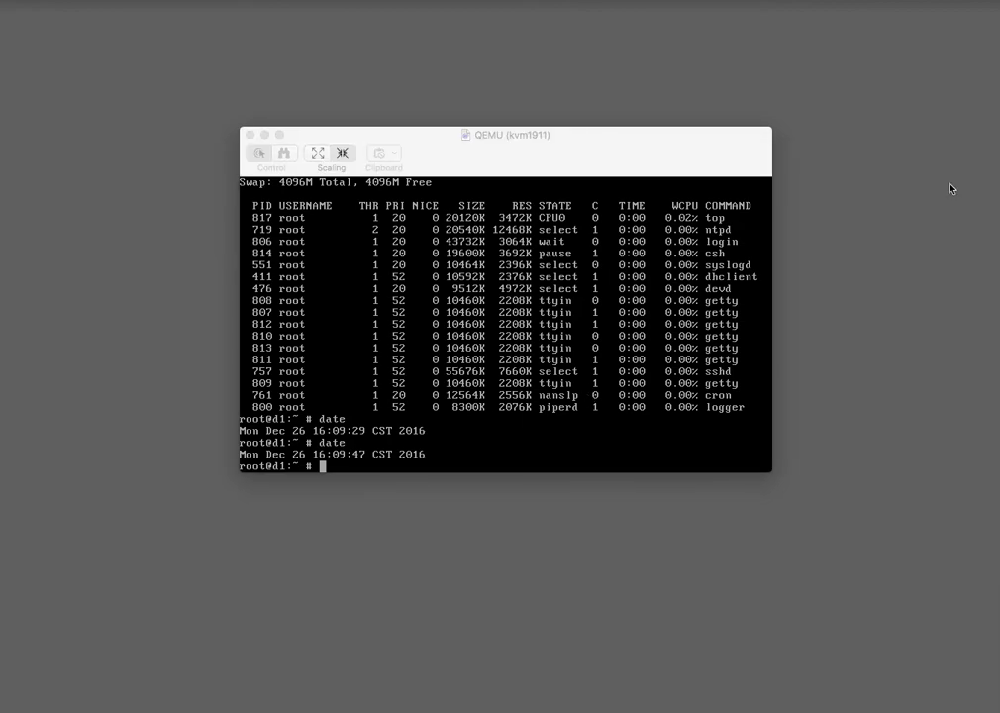
left_click(631, 340)
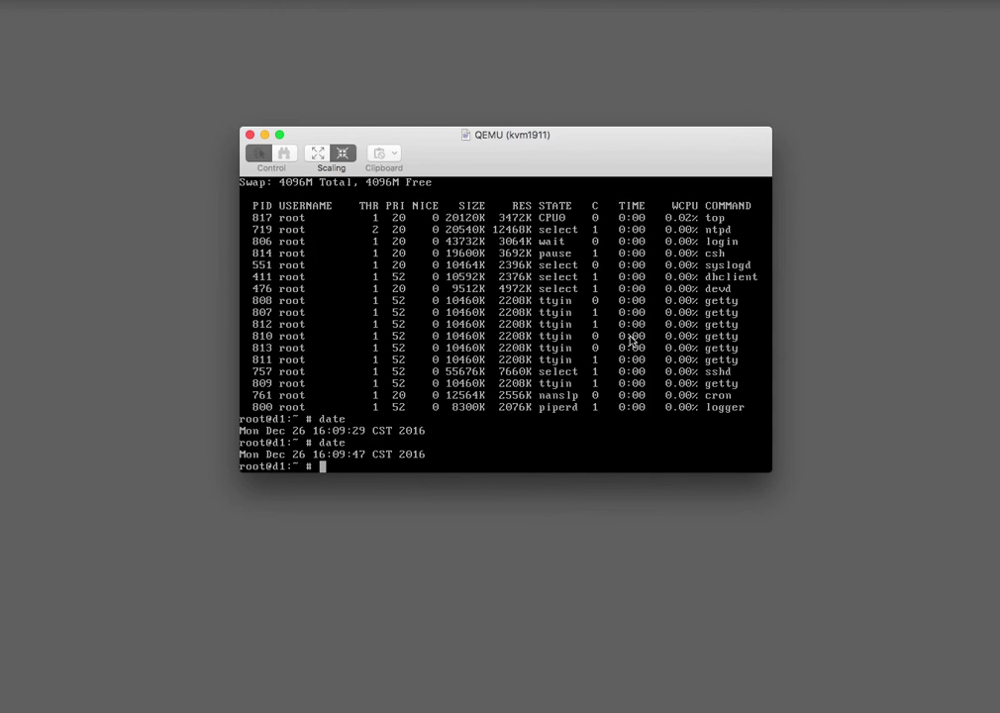